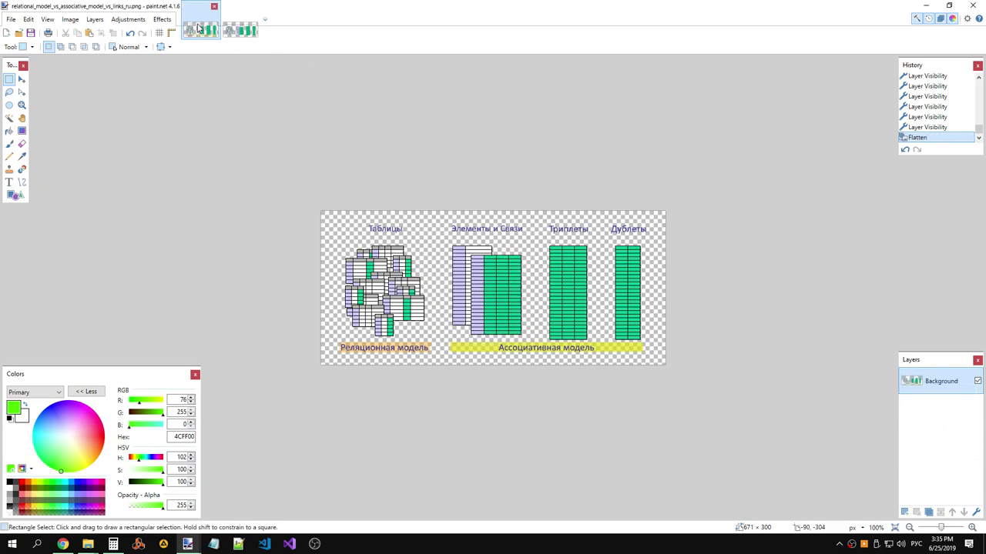
Open the layered image relational_model_vs_associative_model_vs_links.pdn from the Desktop.
{"action": "left_click", "coordinate": [10, 21]}
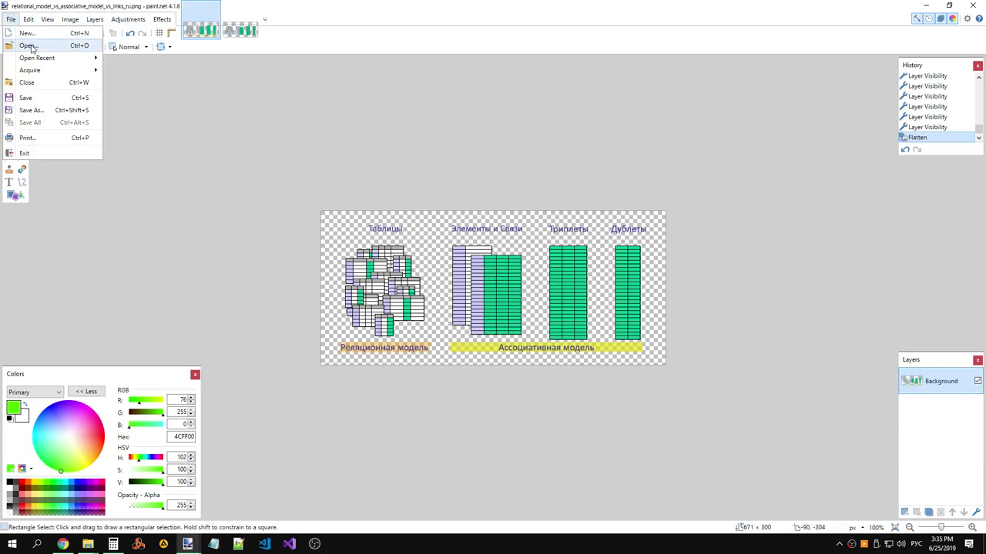
{"action": "left_click", "coordinate": [28, 45]}
{"action": "left_click", "coordinate": [191, 83]}
{"action": "left_click", "coordinate": [405, 260]}
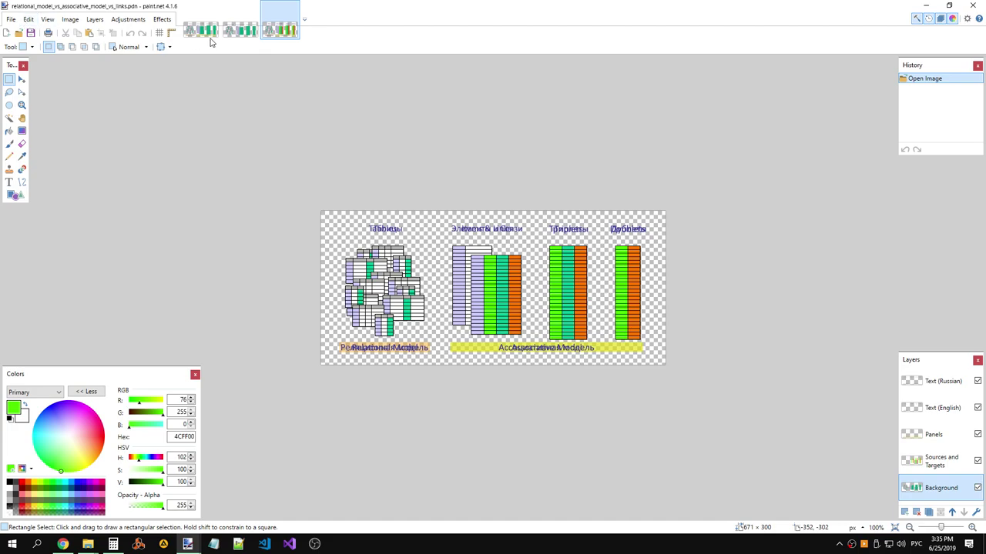
Close the two flattened PNG images, leaving only the layered .pdn image open.
{"action": "left_click", "coordinate": [247, 34]}
{"action": "key", "text": "ctrl+Tab"}
{"action": "left_click", "coordinate": [247, 34]}
{"action": "key", "text": "ctrl+Tab"}
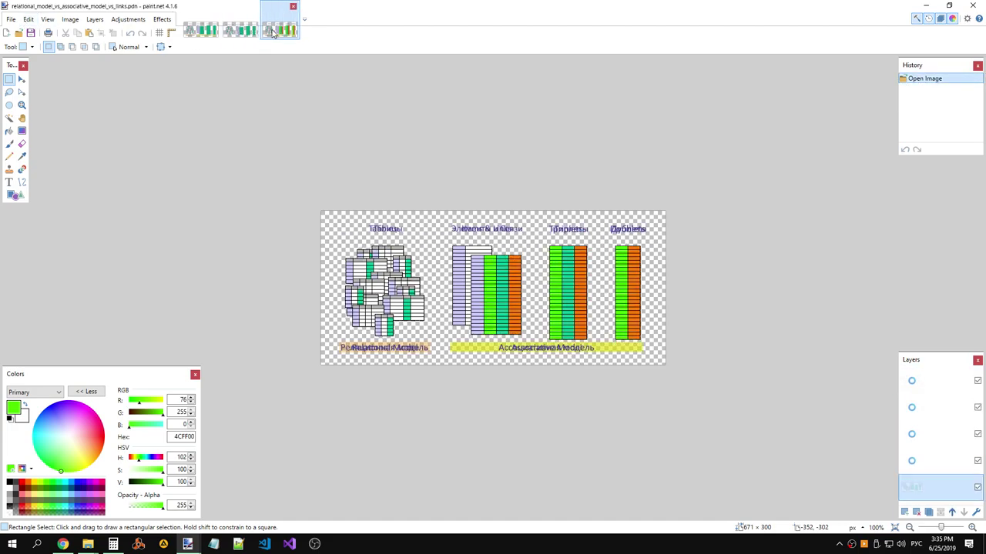
{"action": "left_click", "coordinate": [210, 25]}
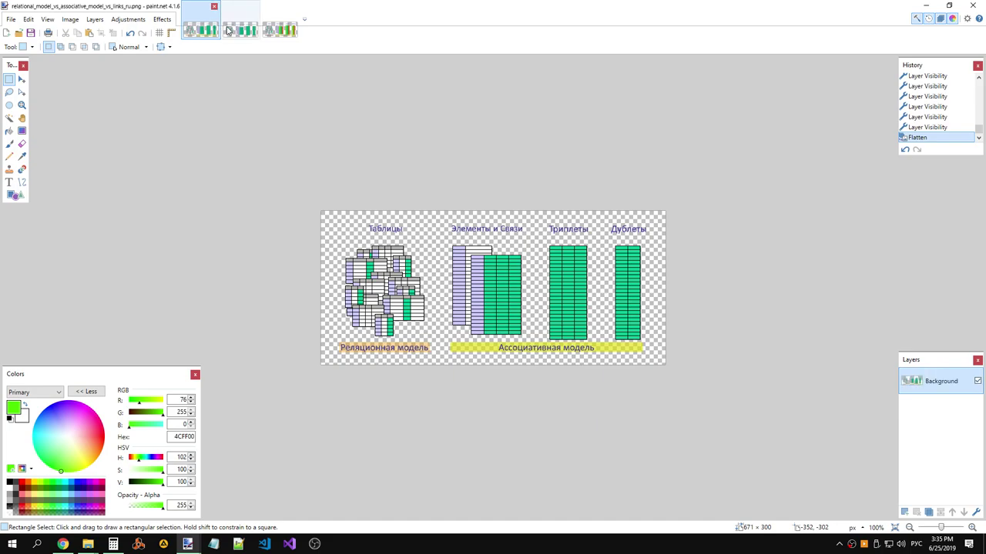
{"action": "left_click", "coordinate": [243, 21]}
{"action": "key", "text": "ctrl+shift+Tab"}
{"action": "left_click", "coordinate": [251, 15]}
{"action": "left_click", "coordinate": [254, 7]}
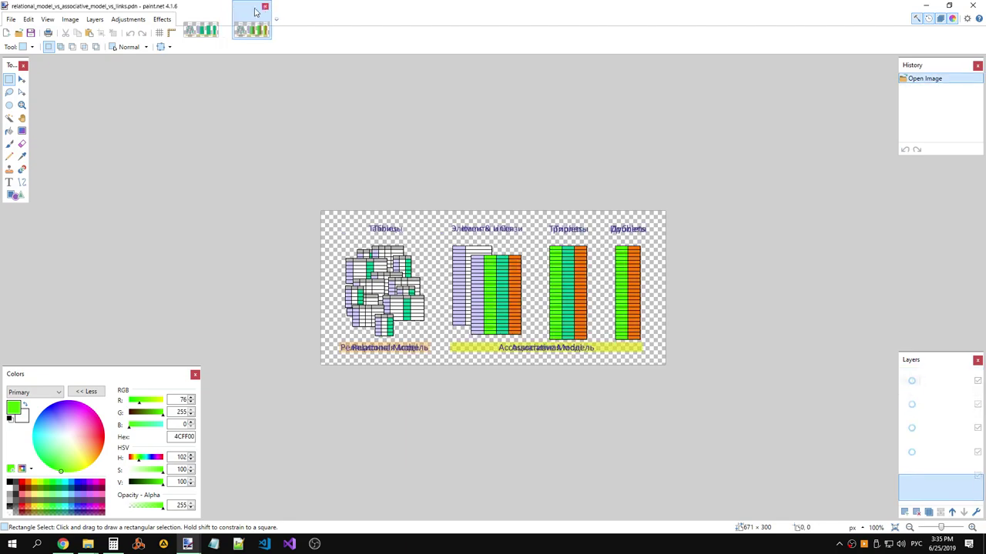
{"action": "left_click", "coordinate": [214, 31]}
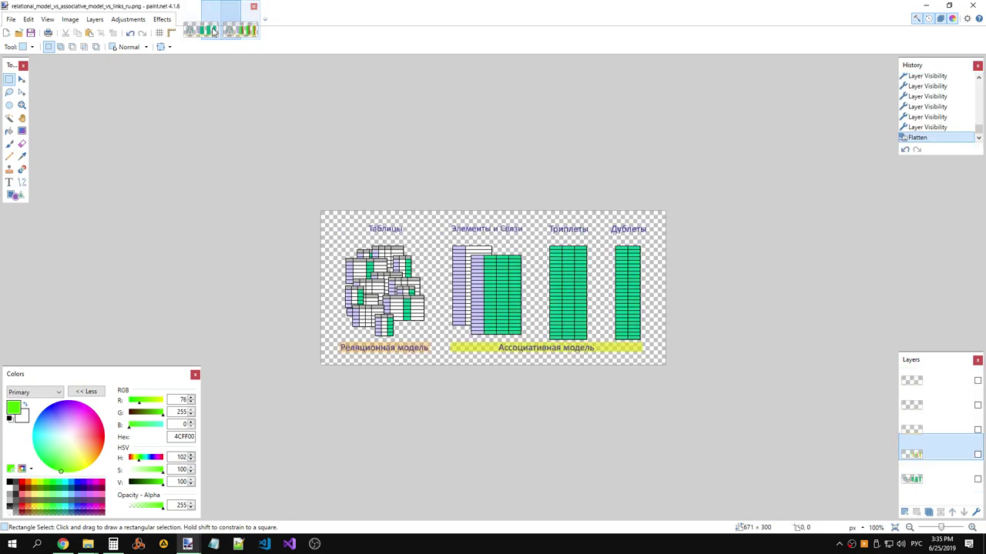
{"action": "key", "text": "ctrl+w"}
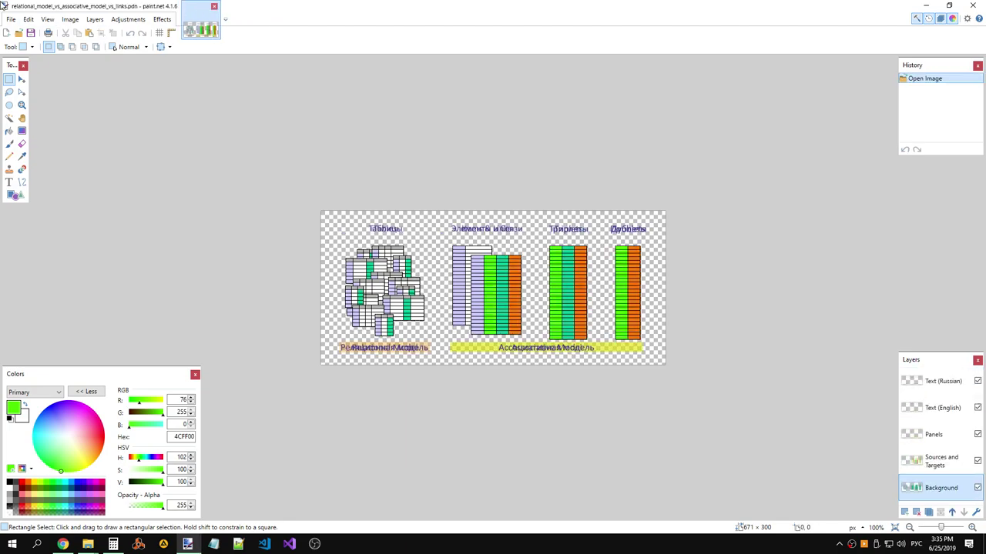
Hide the Text (Russian) and Sources and Targets layers.
{"action": "left_click", "coordinate": [13, 17]}
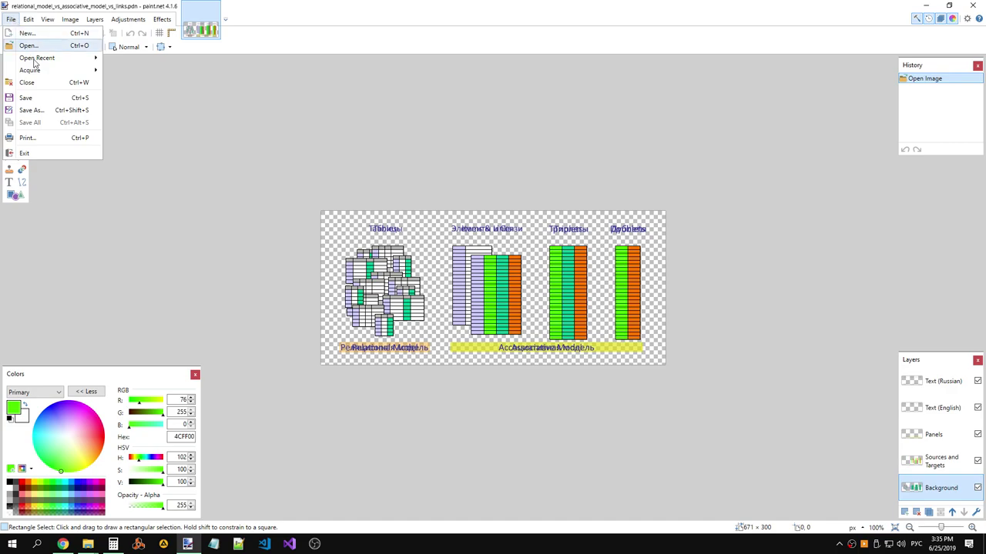
{"action": "left_click", "coordinate": [977, 381]}
{"action": "left_click", "coordinate": [977, 460]}
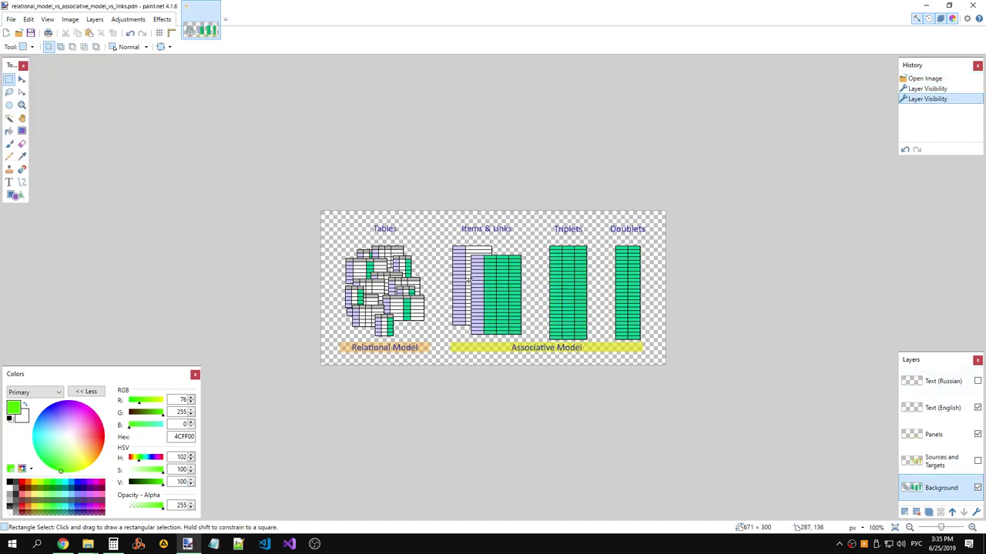
Save the image as PNG over relational_model_vs_associative_model_vs_links.png with default save settings, flattening the layers.
{"action": "left_click", "coordinate": [11, 18]}
{"action": "left_click", "coordinate": [48, 109]}
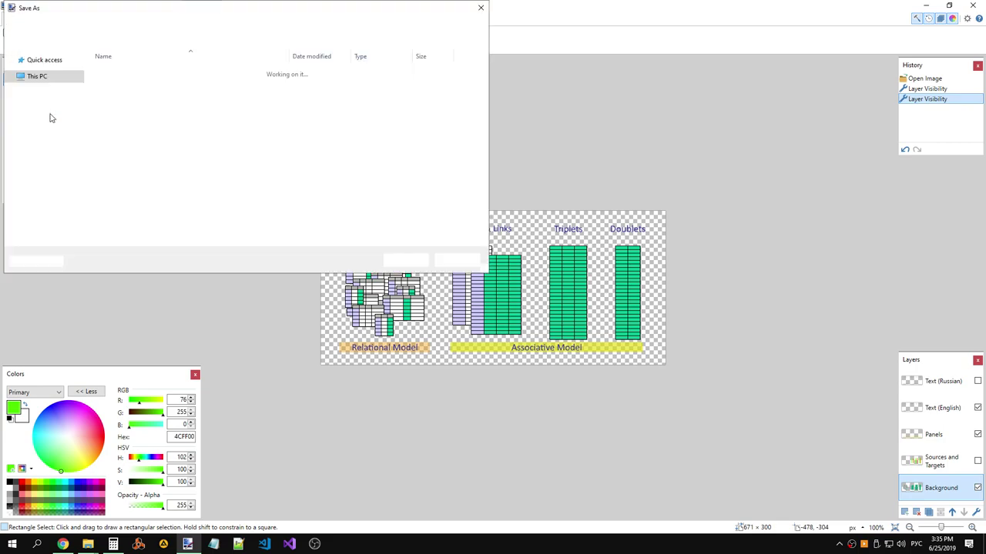
{"action": "left_click", "coordinate": [247, 237]}
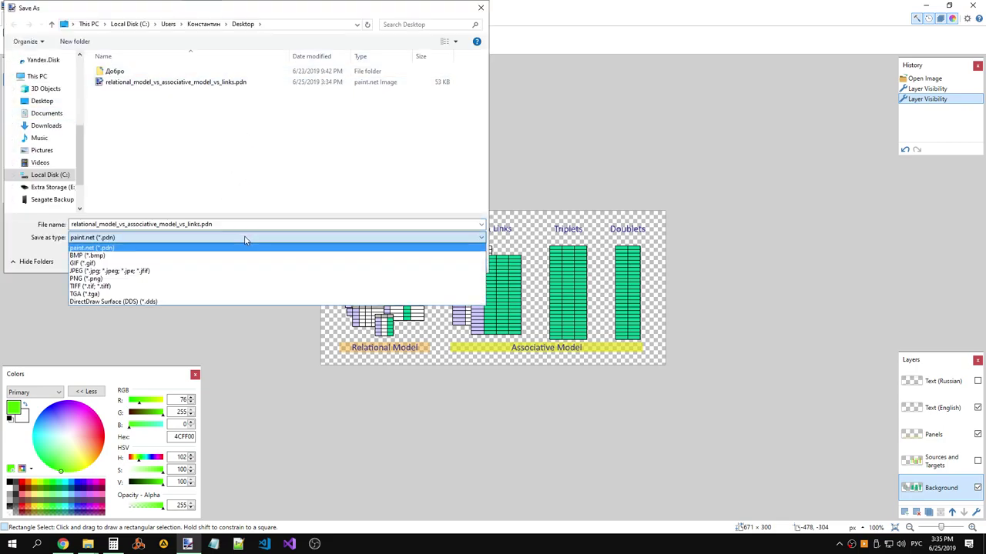
{"action": "left_click", "coordinate": [108, 275]}
{"action": "left_click", "coordinate": [231, 94]}
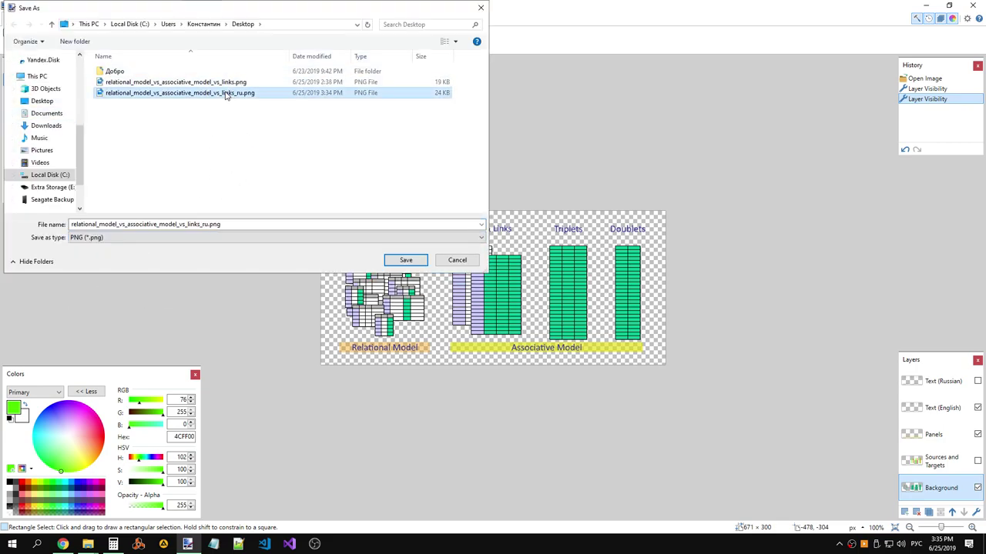
{"action": "left_click", "coordinate": [224, 83]}
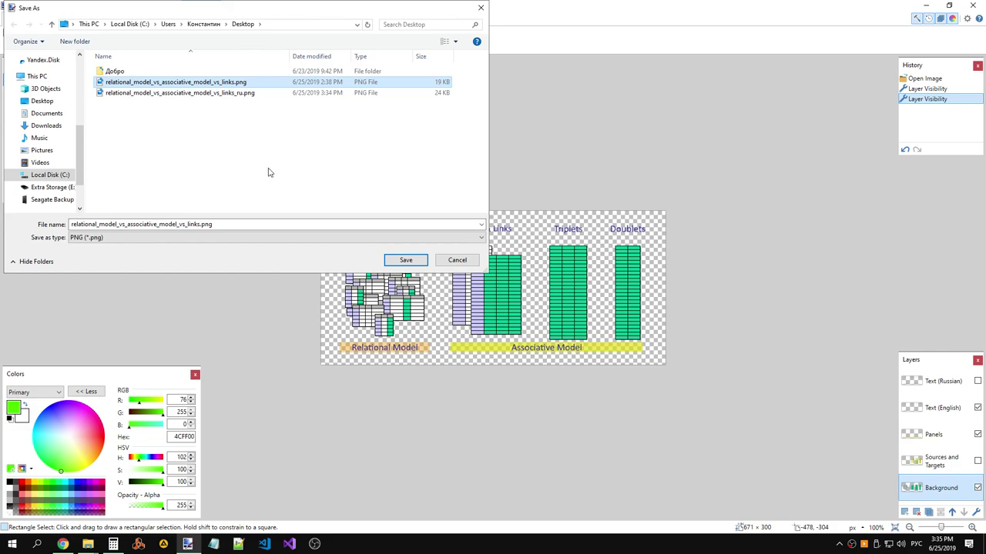
{"action": "left_click", "coordinate": [405, 261]}
{"action": "left_click", "coordinate": [535, 274]}
{"action": "left_click", "coordinate": [410, 284]}
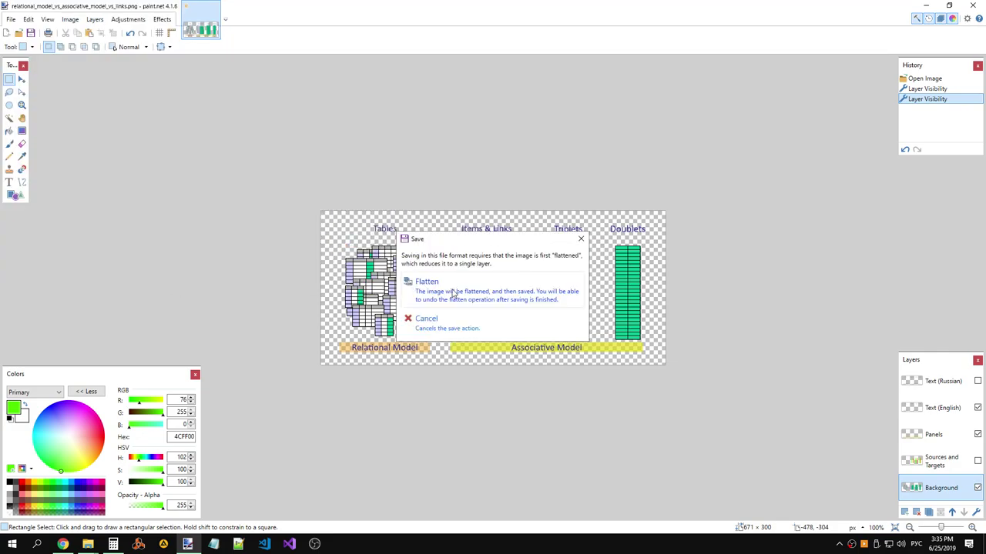
{"action": "left_click", "coordinate": [444, 289]}
Open relational_model_vs_associative_model_vs_links.pdn again and hide its Text (English) layer.
{"action": "left_click", "coordinate": [11, 18]}
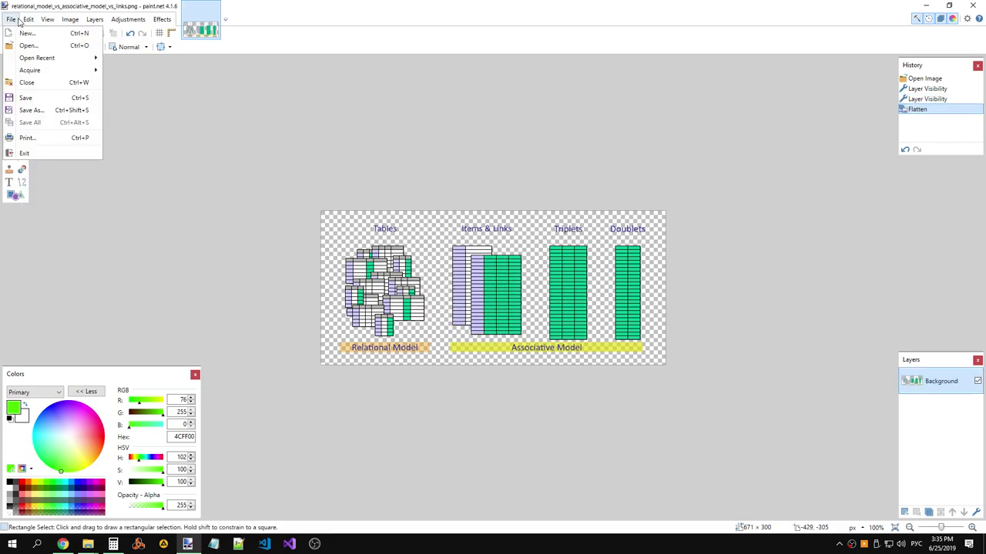
{"action": "mouse_move", "coordinate": [70, 18]}
{"action": "left_click", "coordinate": [22, 46]}
{"action": "left_click", "coordinate": [215, 83]}
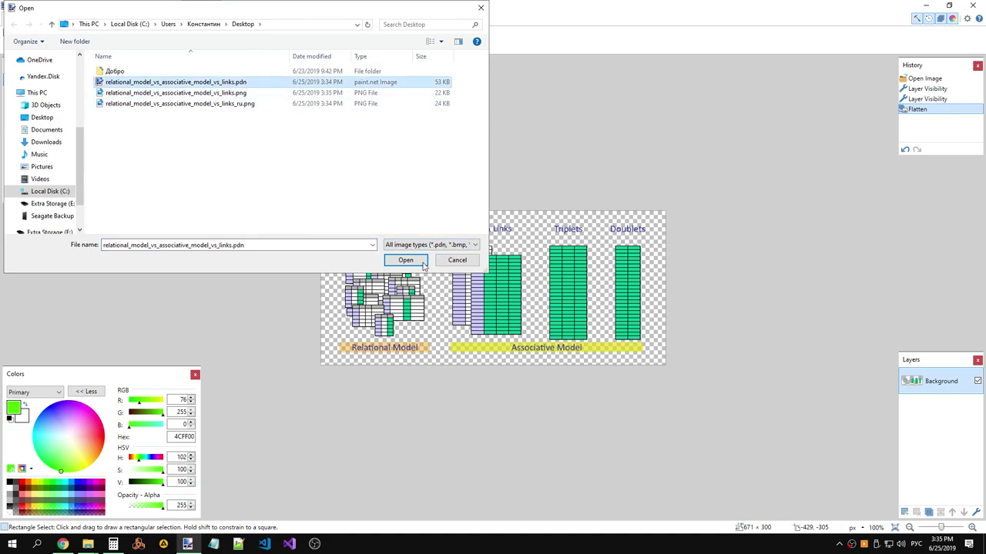
{"action": "left_click", "coordinate": [405, 259]}
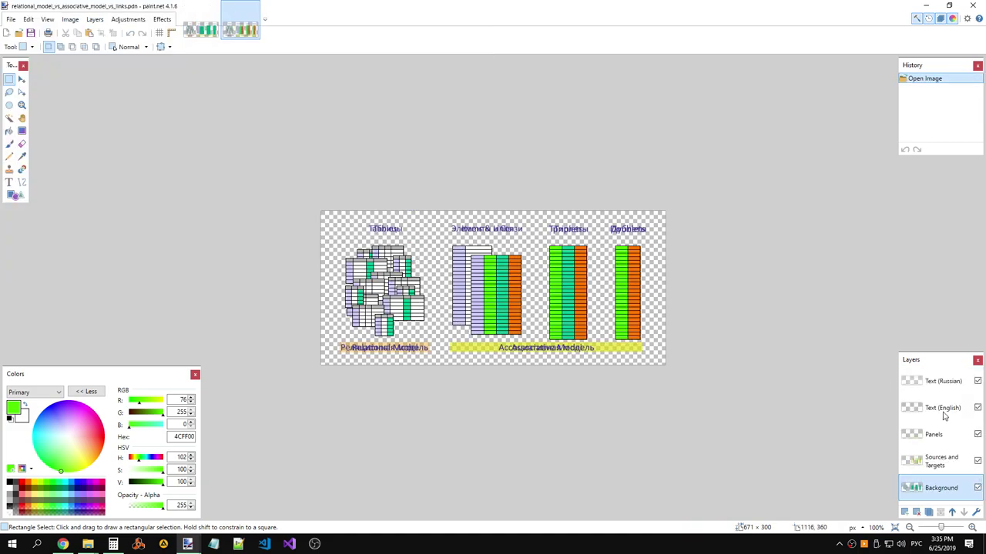
{"action": "left_click", "coordinate": [977, 407]}
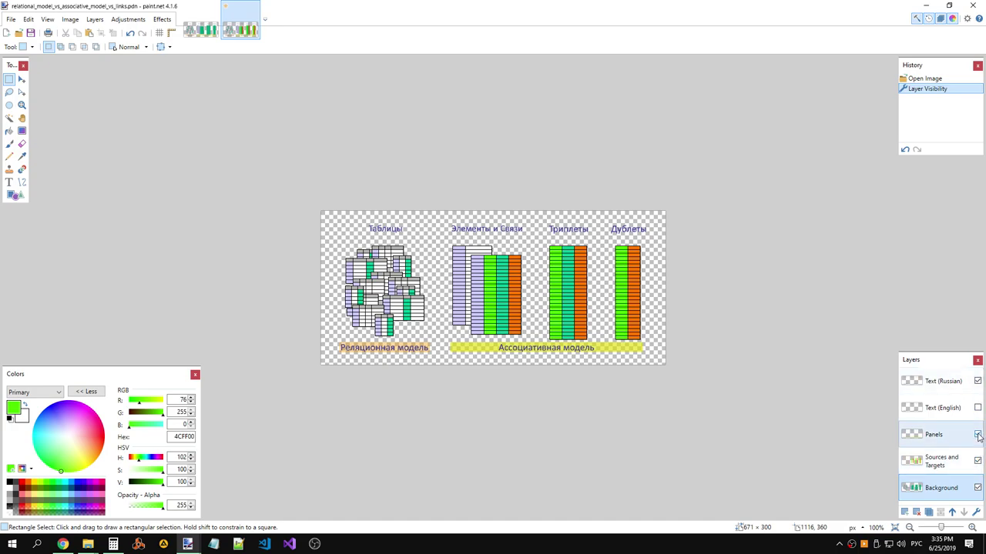
Save the image as a flattened PNG named relational_model_vs_associative_model_vs_links_with_s_and_t.png on the Desktop.
{"action": "left_click", "coordinate": [11, 20]}
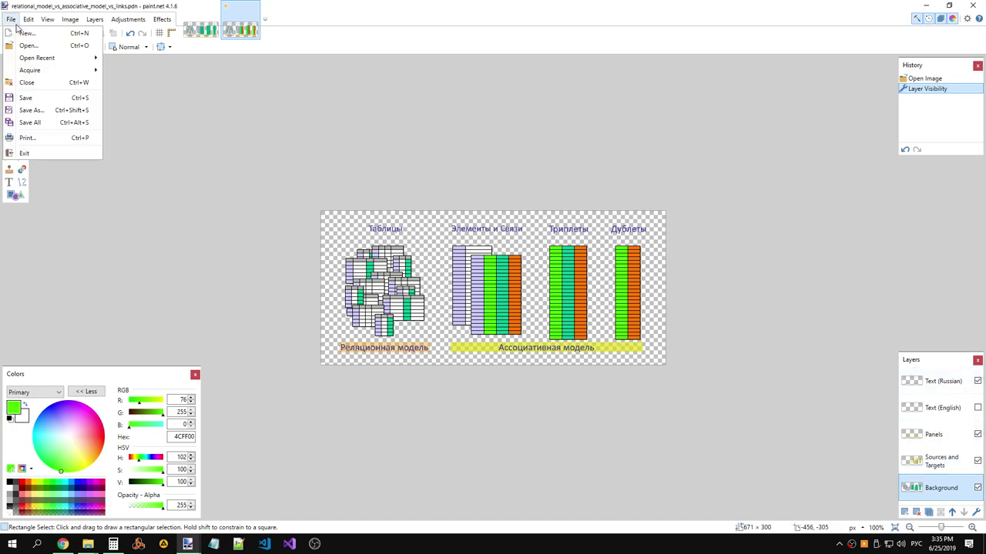
{"action": "left_click", "coordinate": [52, 121]}
{"action": "left_click", "coordinate": [202, 224]}
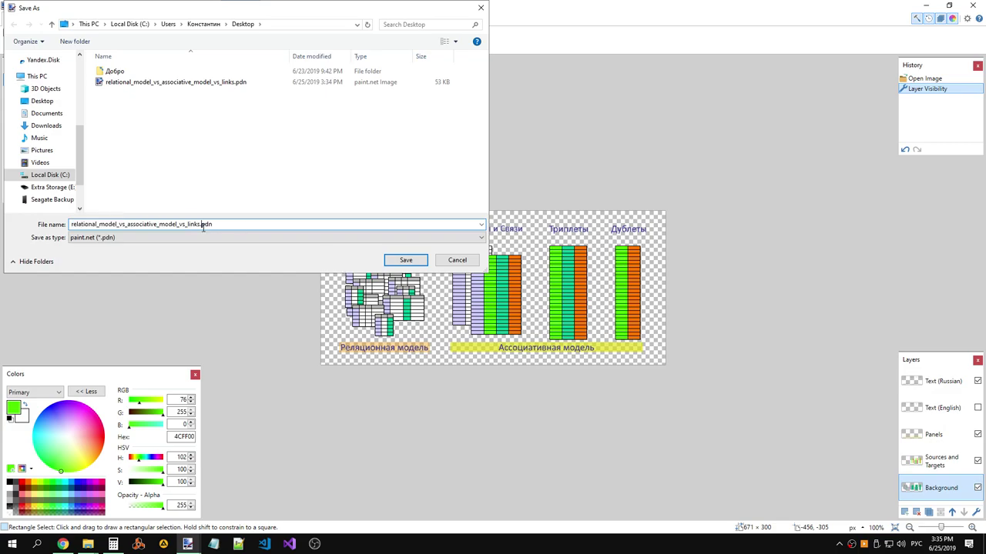
{"action": "left_click", "coordinate": [229, 237]}
{"action": "left_click", "coordinate": [185, 279]}
{"action": "left_click", "coordinate": [201, 225]}
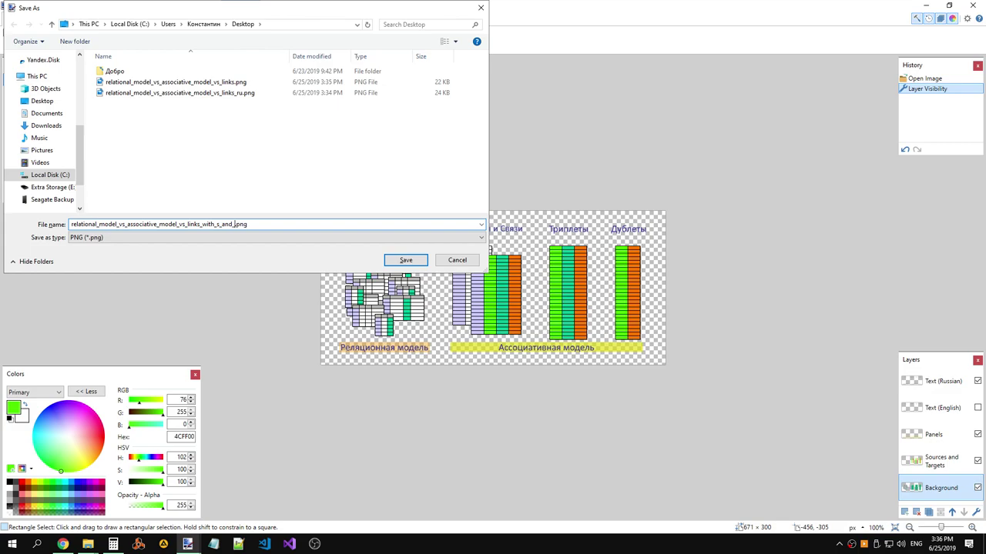
{"action": "left_click_drag", "start_coordinate": [201, 224], "coordinate": [238, 225]}
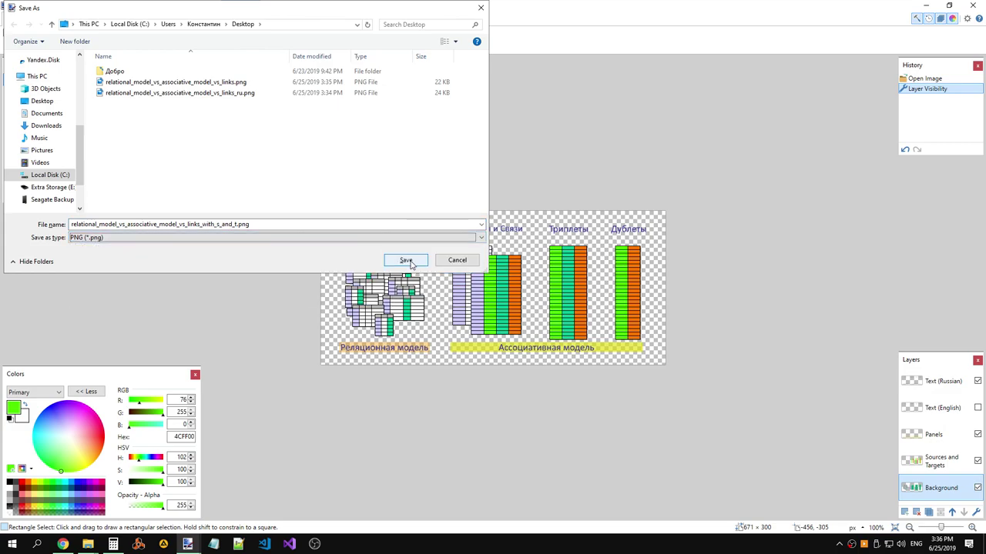
{"action": "left_click", "coordinate": [402, 261]}
{"action": "left_click", "coordinate": [420, 282]}
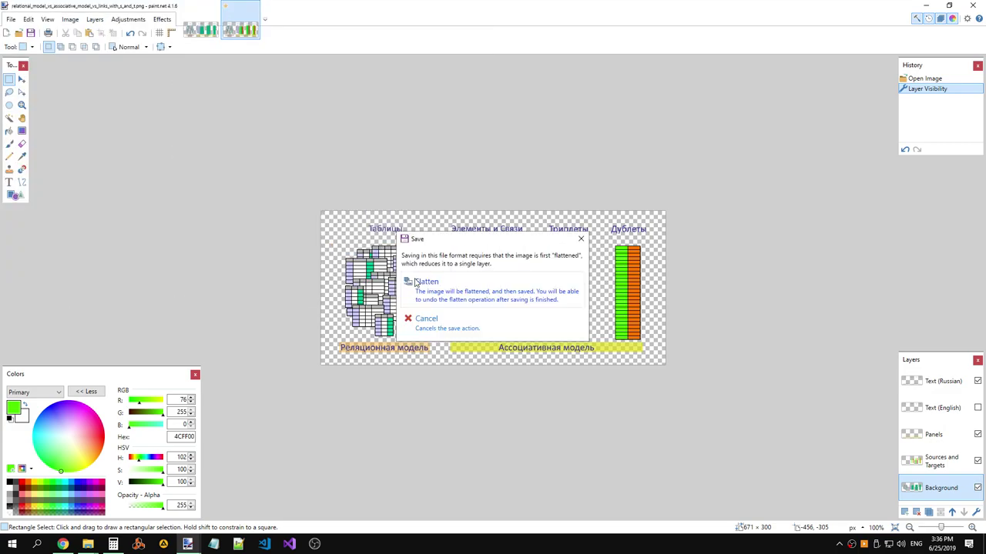
{"action": "left_click", "coordinate": [417, 282]}
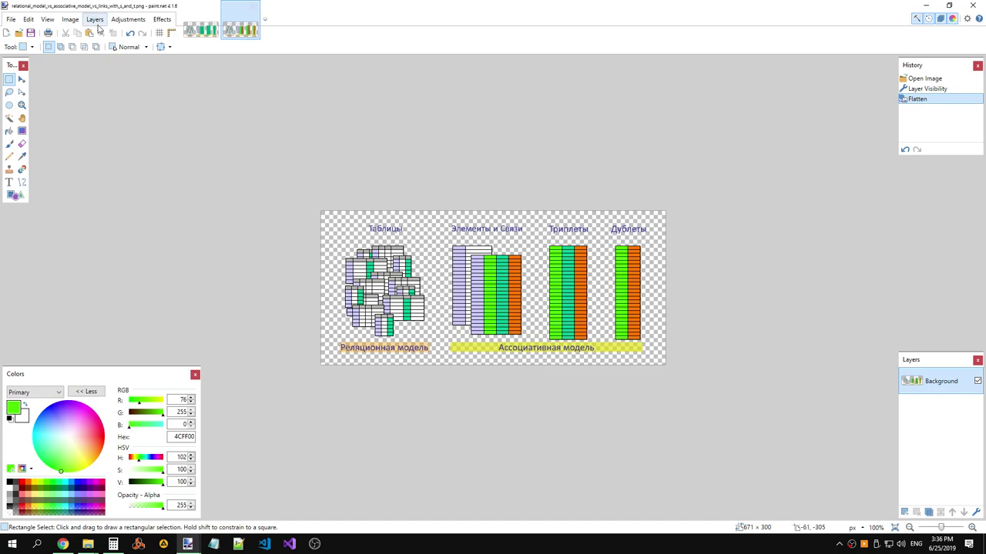
Close both open flattened PNG images.
{"action": "left_click", "coordinate": [11, 20]}
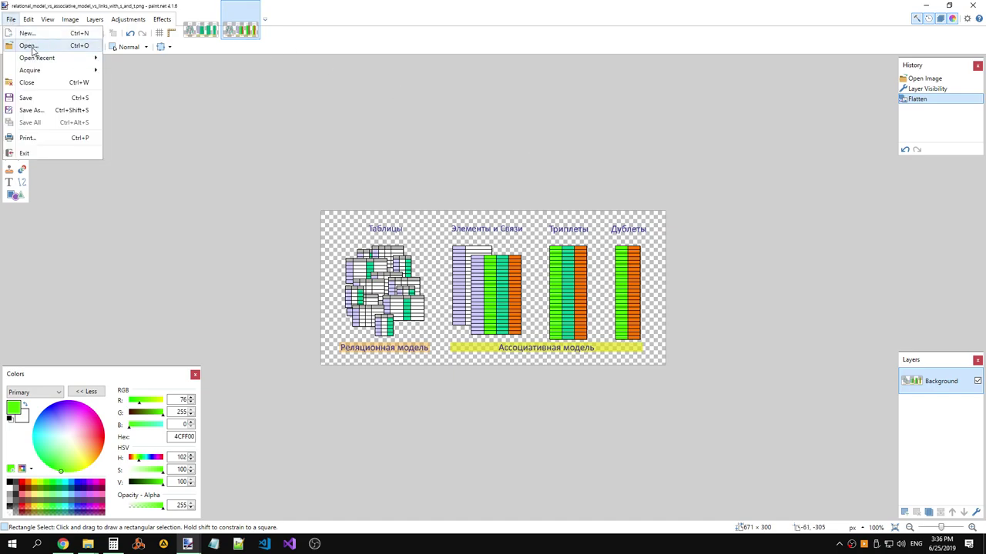
{"action": "left_click", "coordinate": [200, 31]}
{"action": "left_click", "coordinate": [237, 35]}
{"action": "left_click", "coordinate": [217, 34]}
{"action": "left_click", "coordinate": [229, 37]}
{"action": "left_click", "coordinate": [202, 31]}
{"action": "left_click", "coordinate": [240, 31]}
{"action": "left_click", "coordinate": [214, 6]}
{"action": "left_click", "coordinate": [214, 6]}
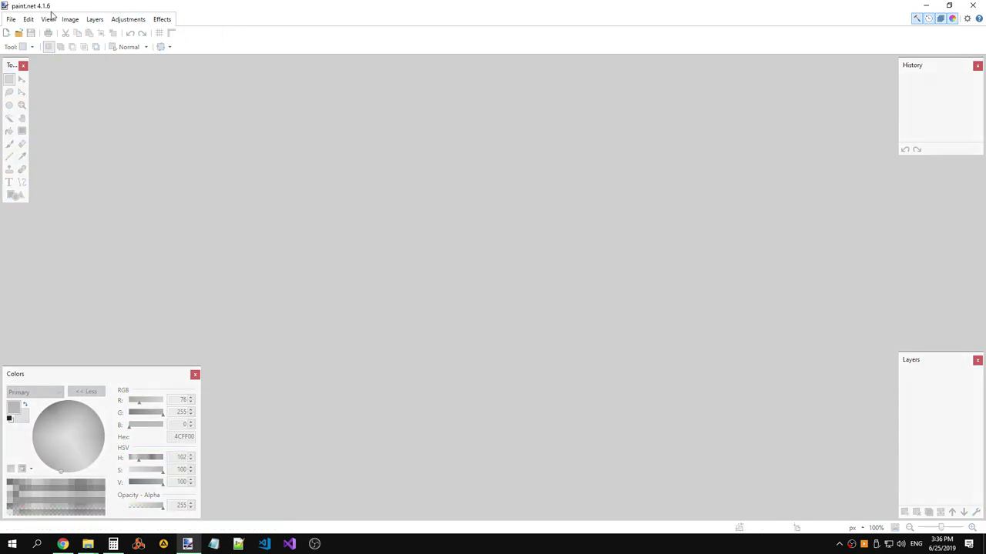
Reopen the layered source file relational_model_vs_associative_model_vs_links.pdn.
{"action": "left_click", "coordinate": [12, 19]}
{"action": "left_click", "coordinate": [29, 46]}
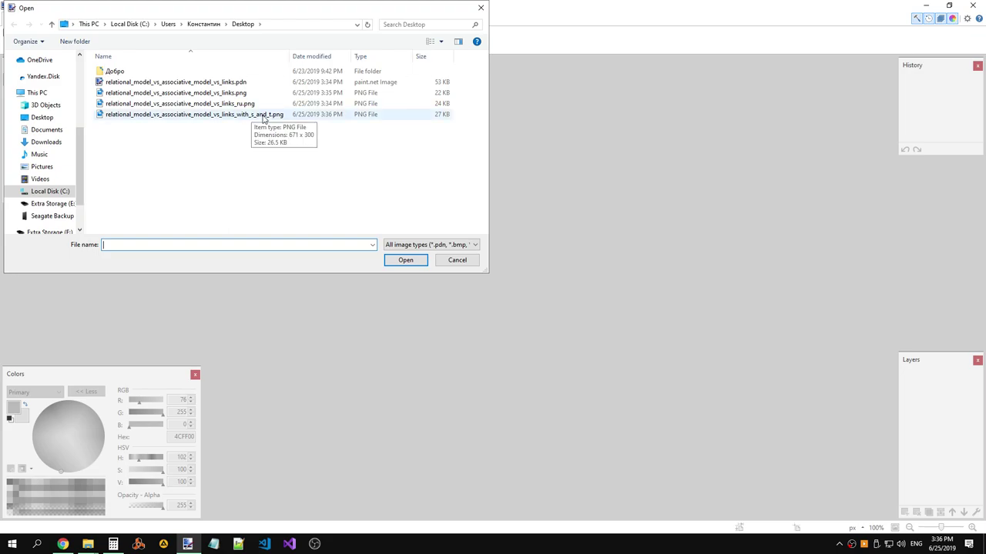
{"action": "double_click", "coordinate": [228, 83]}
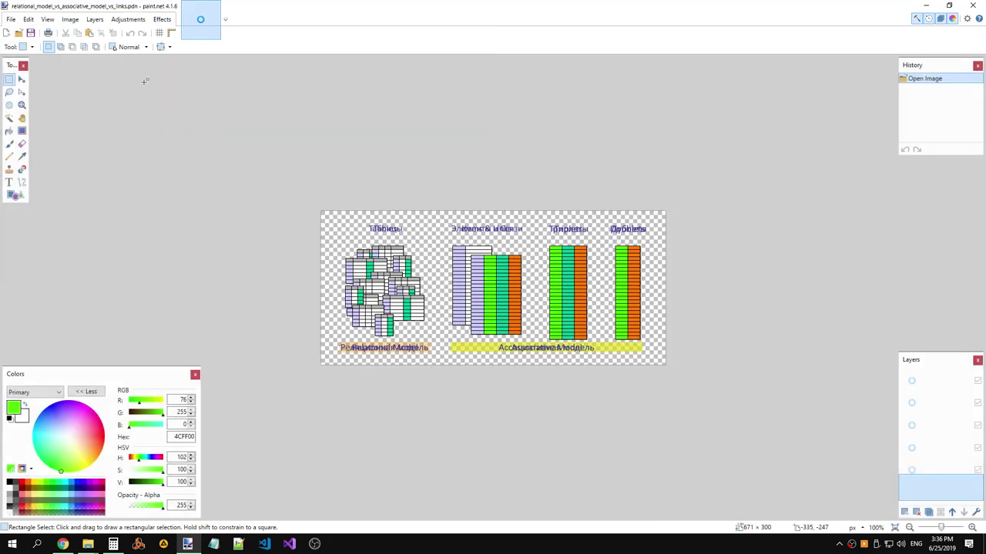
{"action": "left_click", "coordinate": [11, 19]}
{"action": "left_click", "coordinate": [35, 110]}
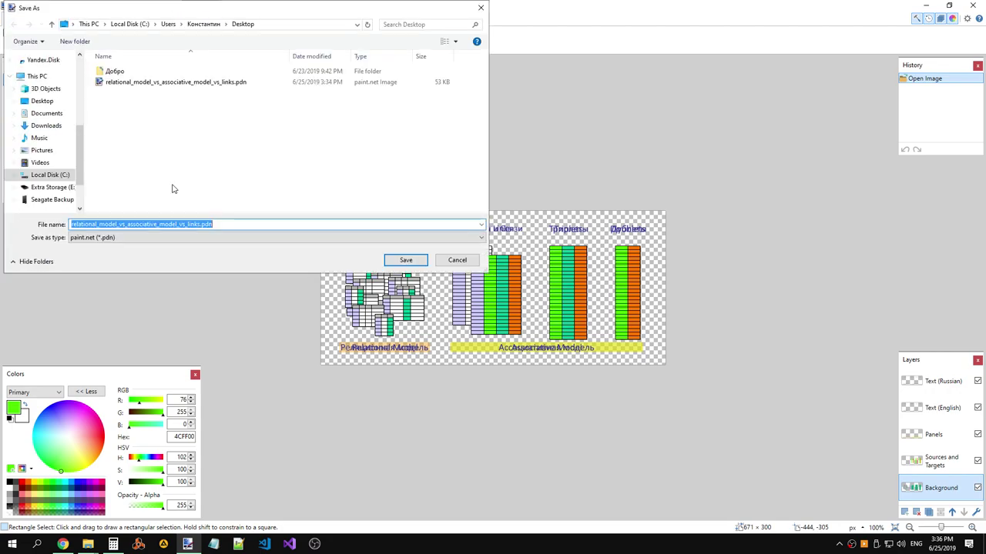
{"action": "left_click", "coordinate": [224, 83]}
{"action": "left_click", "coordinate": [201, 224]}
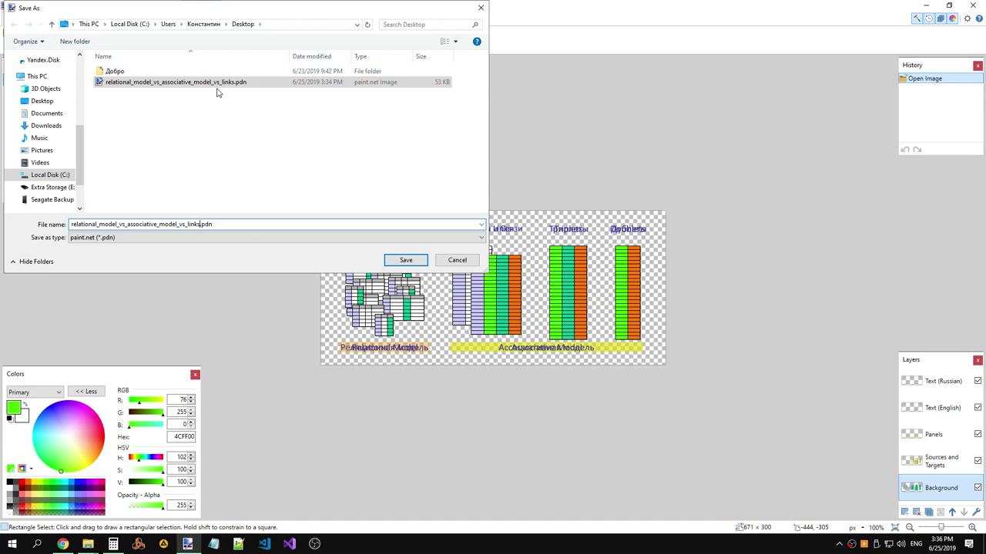
{"action": "left_click", "coordinate": [218, 237]}
{"action": "left_click", "coordinate": [219, 240]}
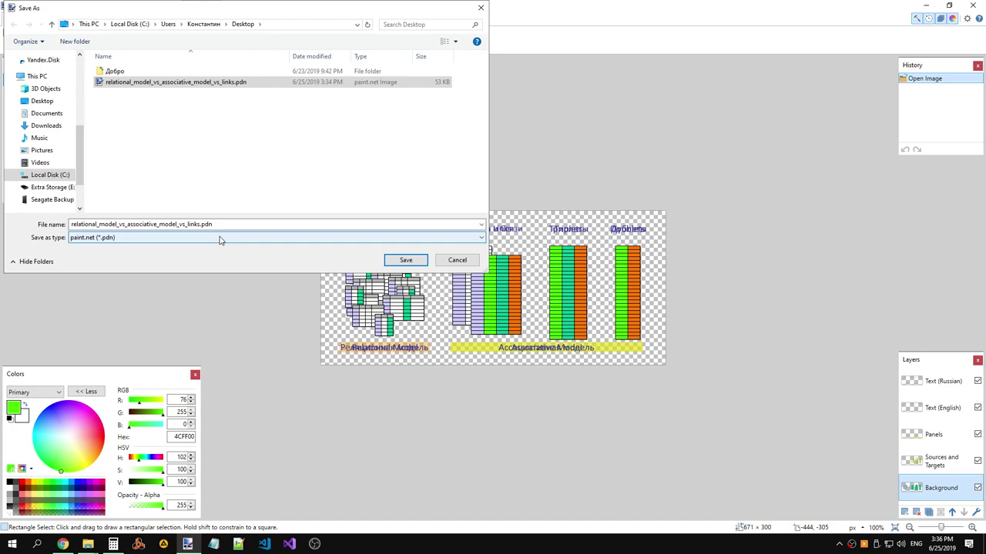
{"action": "left_click", "coordinate": [218, 239]}
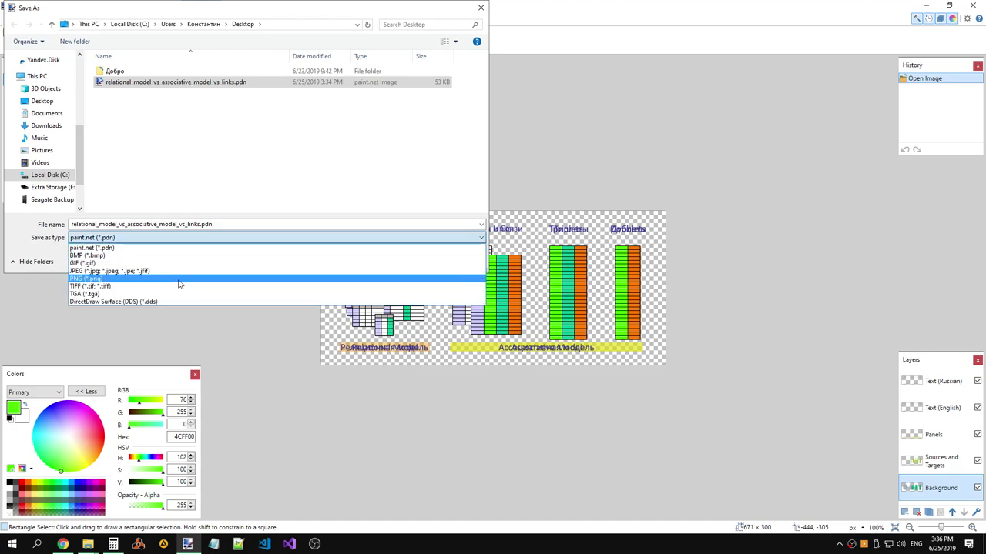
{"action": "left_click", "coordinate": [312, 258]}
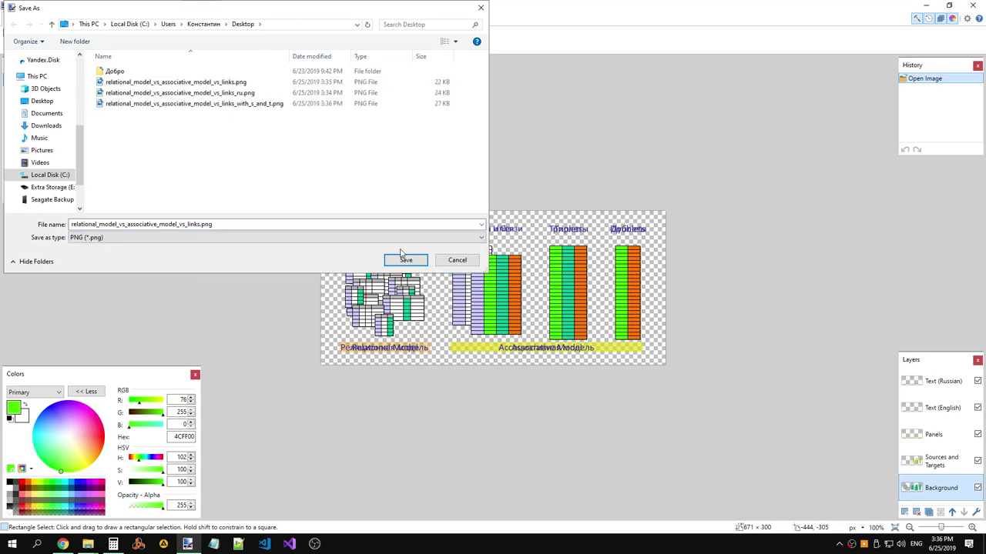
{"action": "left_click", "coordinate": [261, 87]}
{"action": "left_click", "coordinate": [200, 224]}
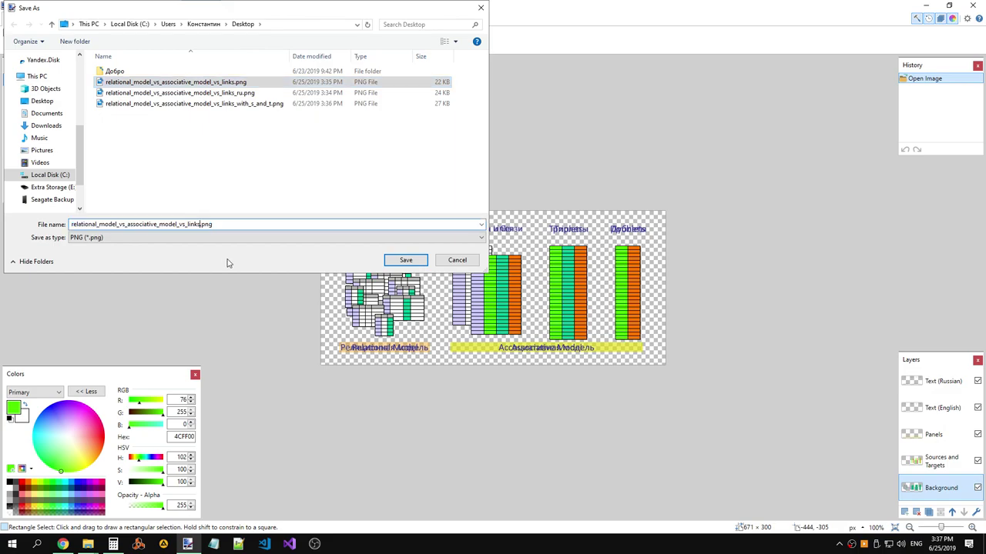
{"action": "type", "text": "_with_s_and_t"}
{"action": "key", "text": "Escape"}
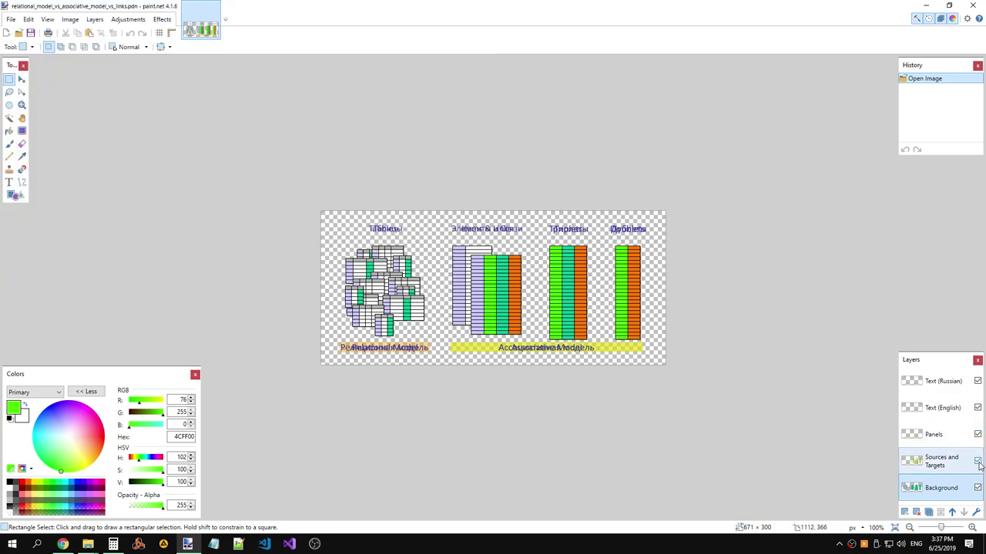
Hide the Text (Russian) layer and prepare a PNG copy named relational_model_vs_associative_model_vs_links_with_s_and_t.png for saving on the Desktop.
{"action": "left_click", "coordinate": [978, 381]}
{"action": "left_click", "coordinate": [15, 18]}
{"action": "left_click", "coordinate": [31, 111]}
{"action": "left_click", "coordinate": [212, 238]}
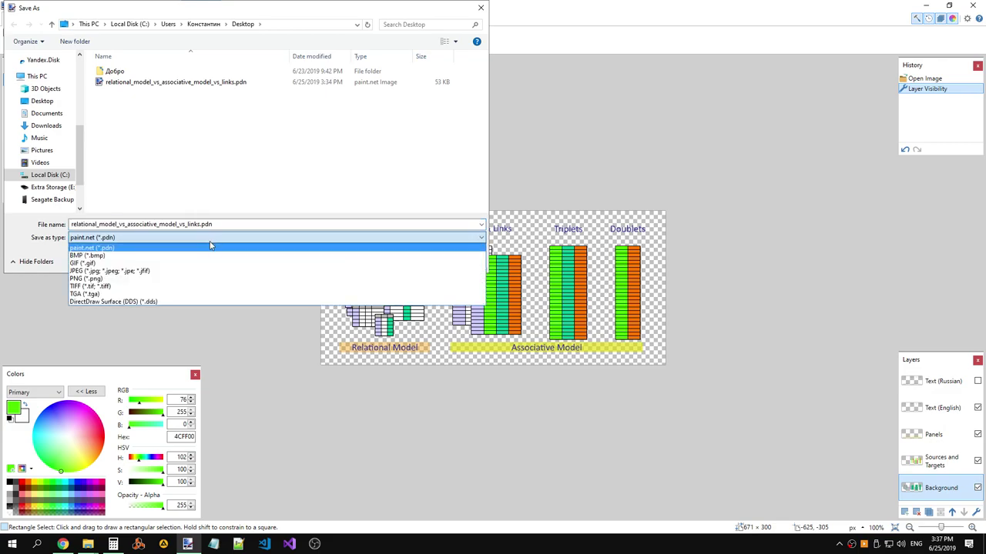
{"action": "left_click", "coordinate": [176, 279]}
{"action": "left_click", "coordinate": [201, 224]}
{"action": "type", "text": "_with_s_and_t"}
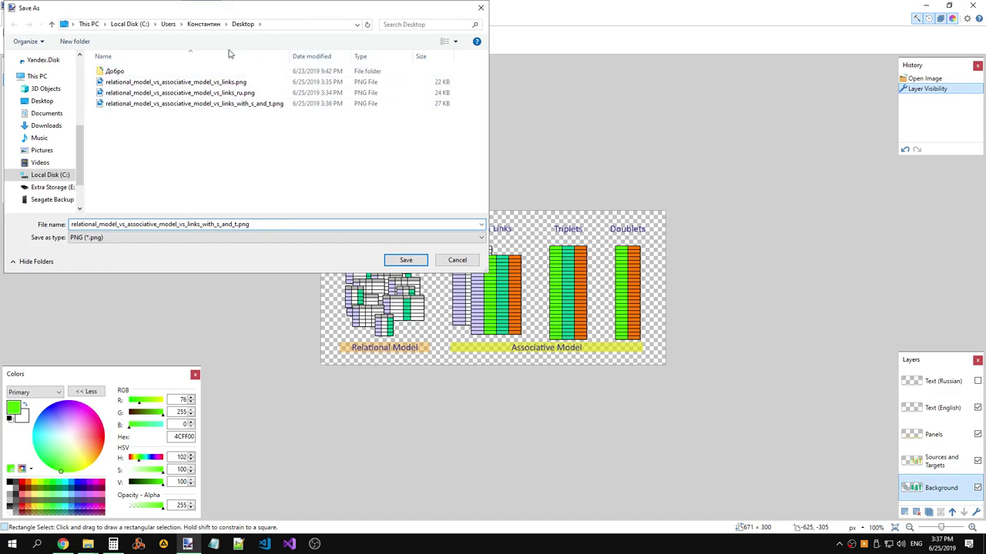
Enlarge the file thumbnails in the save dialog and check which diagram versions the existing PNG files contain.
{"action": "left_click", "coordinate": [455, 40]}
{"action": "left_click", "coordinate": [497, 15]}
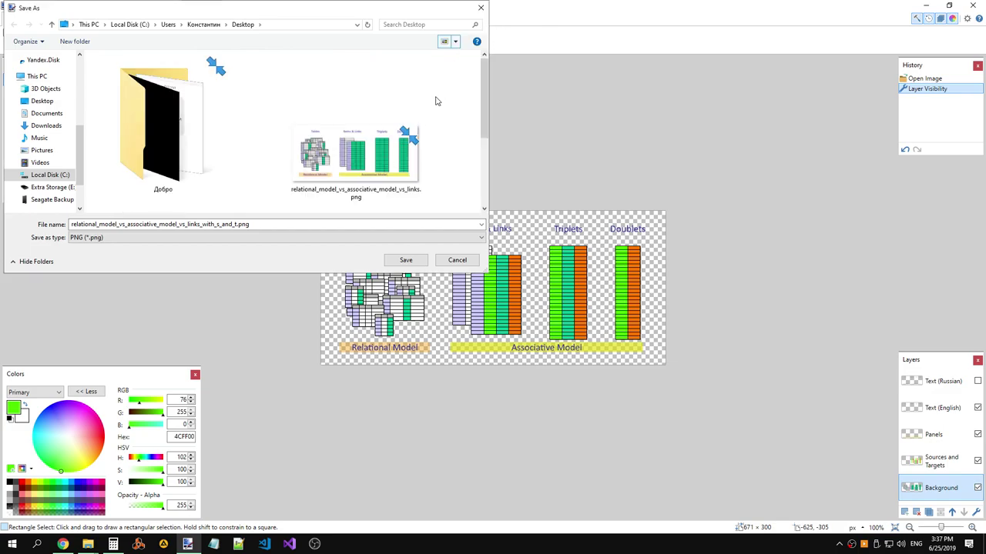
{"action": "scroll", "coordinate": [436, 97], "scroll_direction": "down", "scroll_amount": 2}
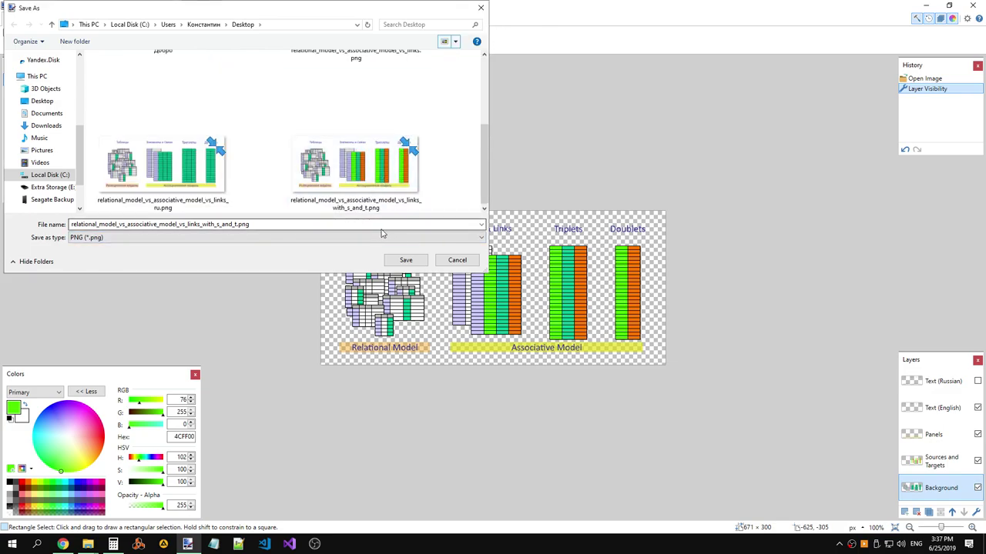
Add _en to the file name and save the image as flattened relational_model_vs_associative_model_vs_links_with_s_and_t_en.png.
{"action": "left_click", "coordinate": [240, 226]}
{"action": "left_click", "coordinate": [238, 225]}
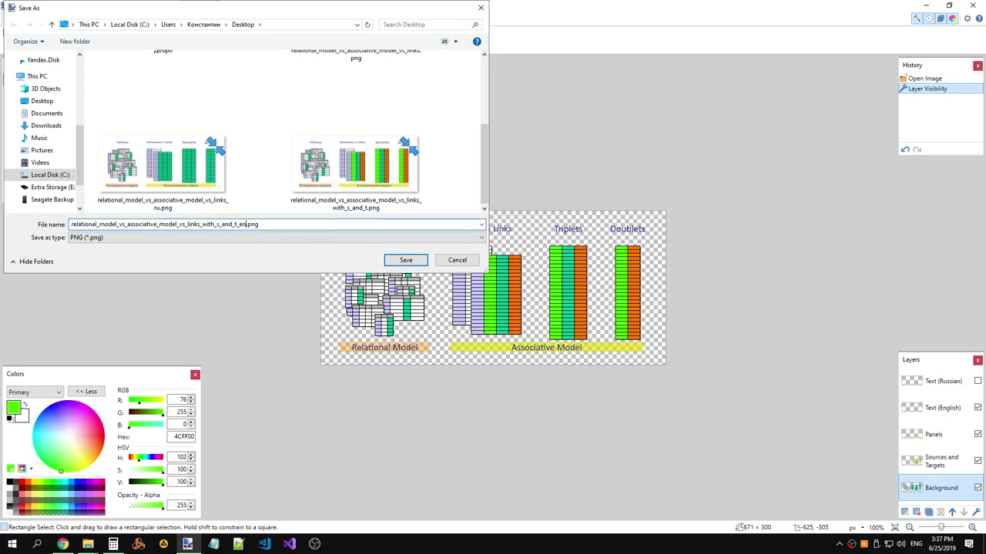
{"action": "left_click", "coordinate": [408, 262]}
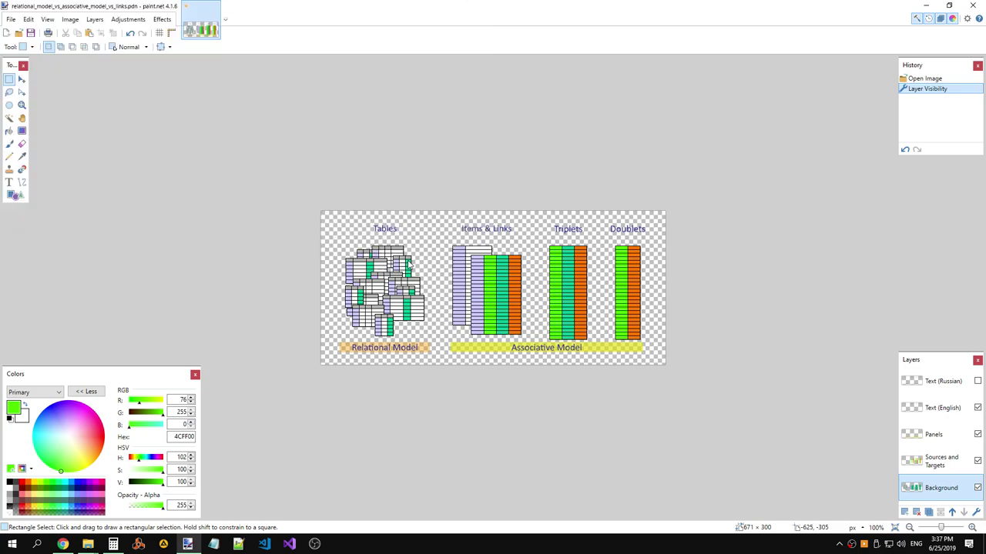
{"action": "left_click", "coordinate": [408, 282]}
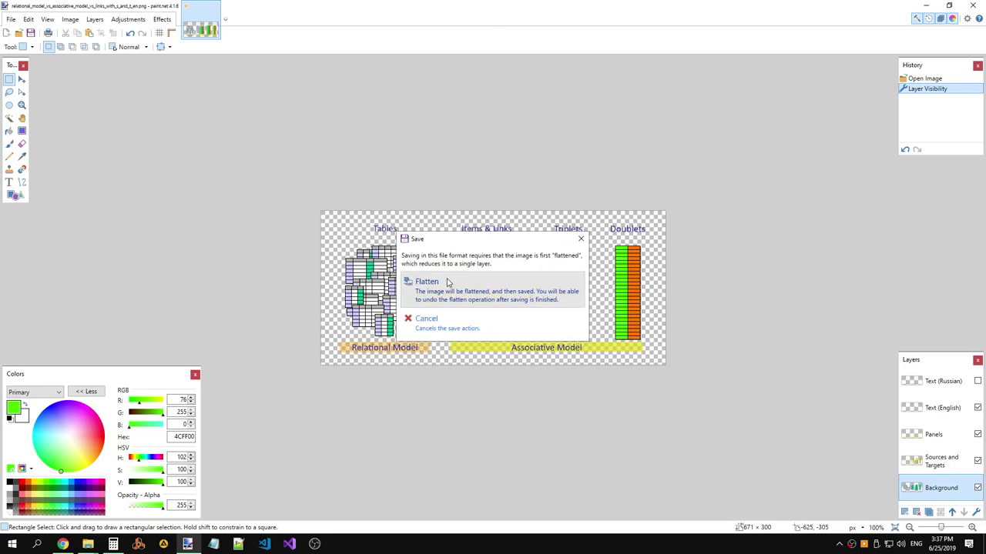
{"action": "left_click", "coordinate": [445, 280]}
Close paint.net and the Downloads folder window to get to the desktop.
{"action": "left_click", "coordinate": [12, 21]}
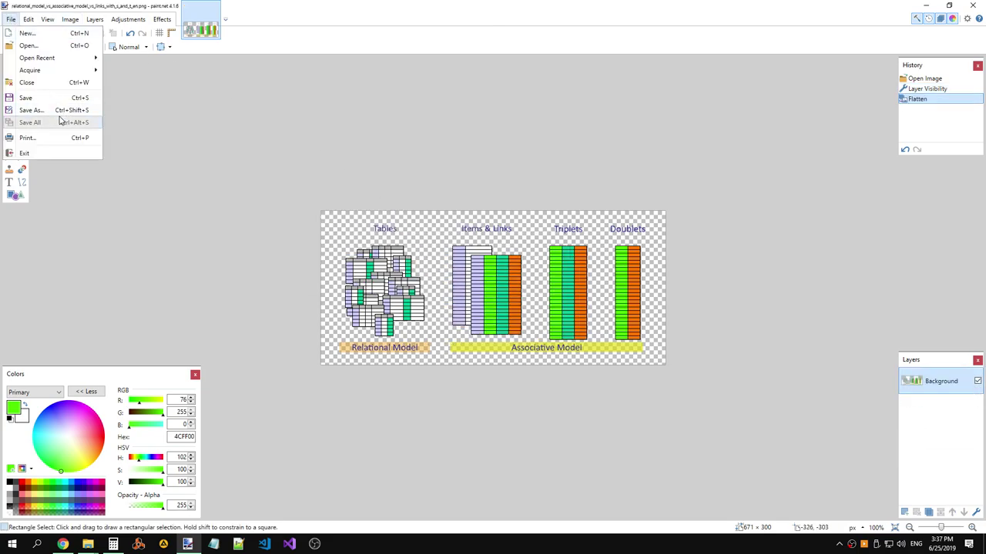
{"action": "left_click", "coordinate": [444, 141]}
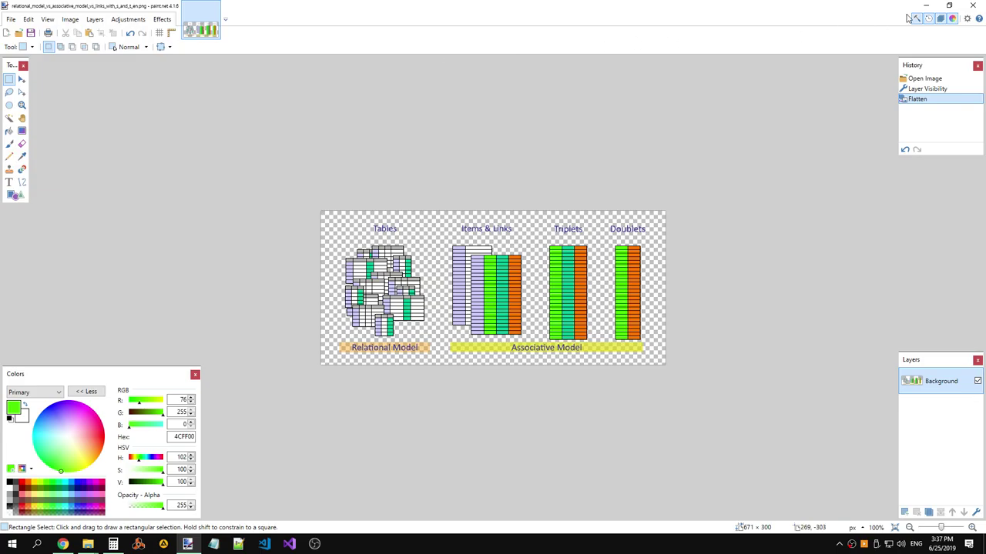
{"action": "left_click", "coordinate": [972, 5]}
{"action": "left_click", "coordinate": [803, 84]}
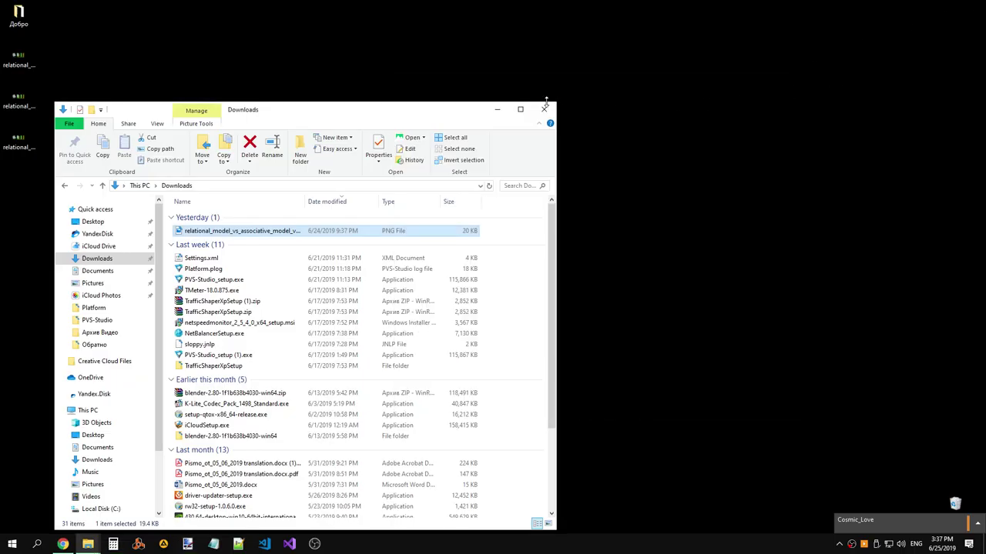
{"action": "left_click", "coordinate": [539, 106]}
Move the diagram image files away from the desktop's edge into its open middle area.
{"action": "left_click_drag", "start_coordinate": [12, 45], "coordinate": [301, 264]}
{"action": "left_click", "coordinate": [326, 242]}
{"action": "right_click", "coordinate": [344, 257]}
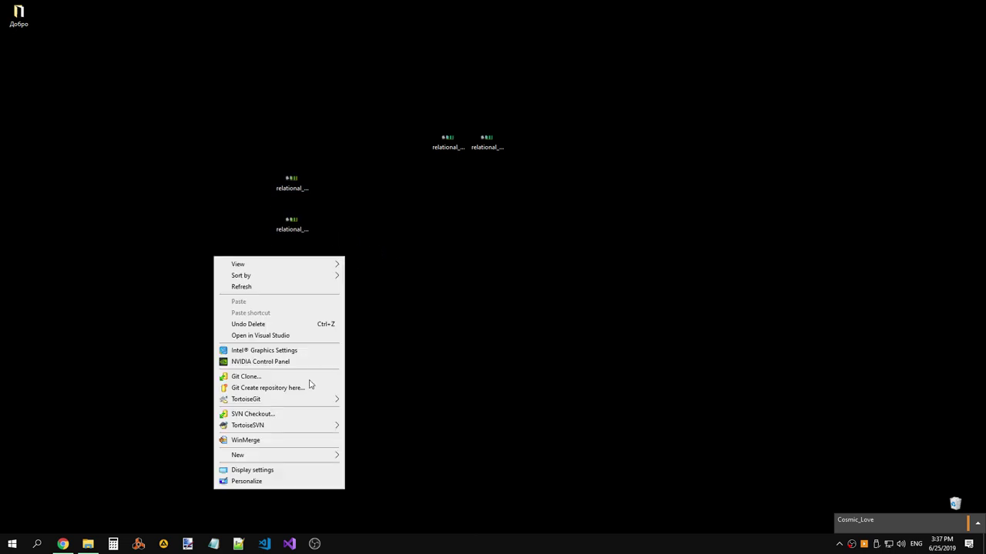
{"action": "mouse_move", "coordinate": [308, 455]}
{"action": "left_click", "coordinate": [430, 276]}
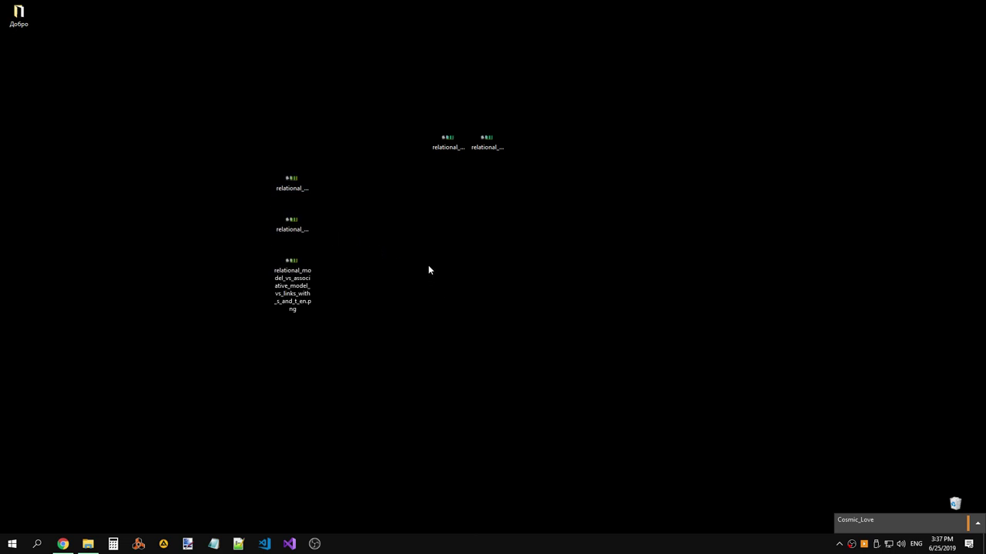
Create a new folder named Models on the desktop.
{"action": "right_click", "coordinate": [268, 215]}
{"action": "mouse_move", "coordinate": [357, 414]}
{"action": "left_click", "coordinate": [437, 412]}
{"action": "type", "text": "1"}
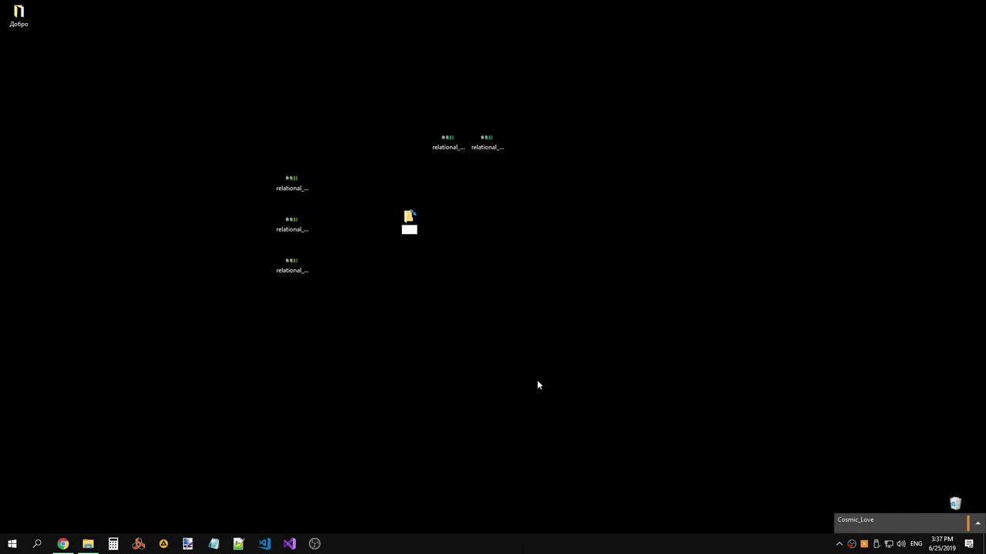
{"action": "type", "text": "odels"}
{"action": "key", "text": "Return"}
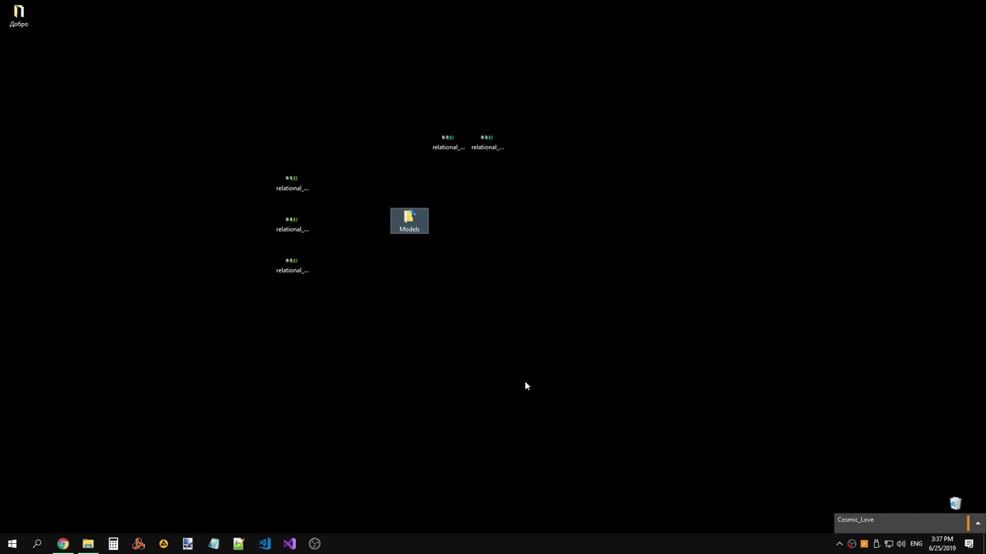
Move the layered source file and all the exported PNG diagrams into the Models folder.
{"action": "left_click_drag", "start_coordinate": [262, 158], "coordinate": [356, 349]}
{"action": "left_click_drag", "start_coordinate": [292, 261], "coordinate": [410, 221]}
{"action": "left_click_drag", "start_coordinate": [464, 157], "coordinate": [409, 221]}
Open the Models folder, display its files as extra large icons and maximize the window.
{"action": "double_click", "coordinate": [409, 220]}
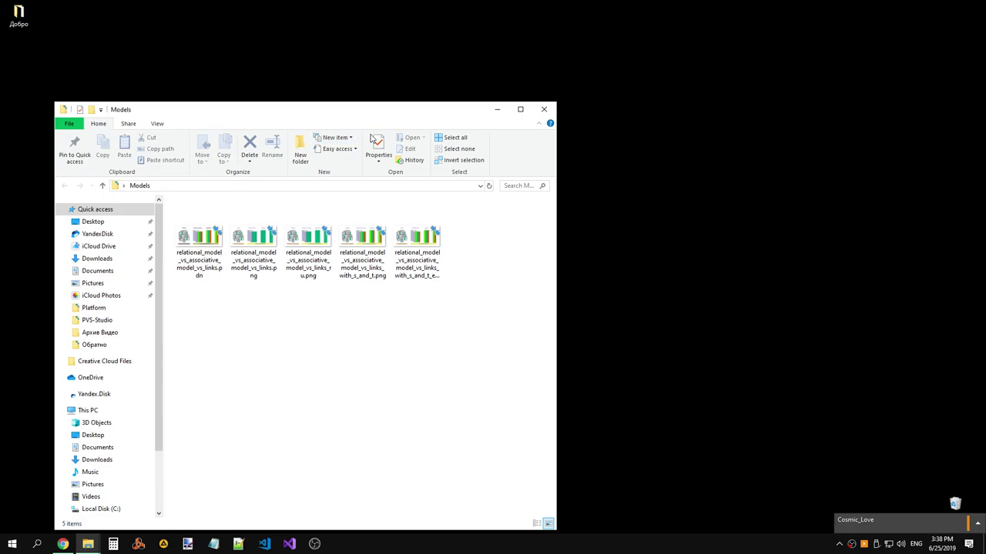
{"action": "left_click", "coordinate": [157, 123]}
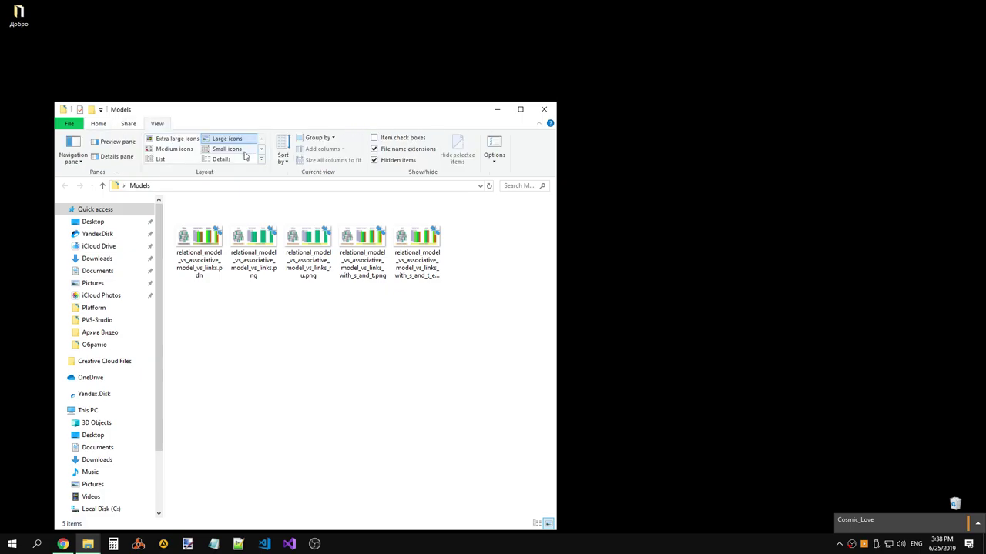
{"action": "left_click", "coordinate": [177, 138]}
{"action": "left_click", "coordinate": [519, 109]}
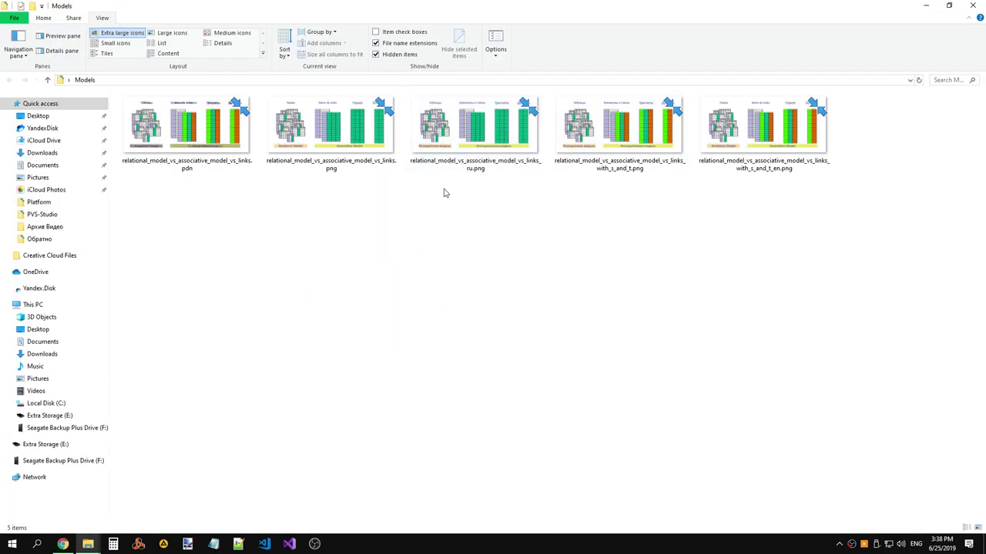
Rename relational_model_vs_associative_model_vs_links_with_s_and_t.png as relational_model_vs_associative_model_vs_links_with_s_and_t_ru.png.
{"action": "left_click", "coordinate": [630, 168]}
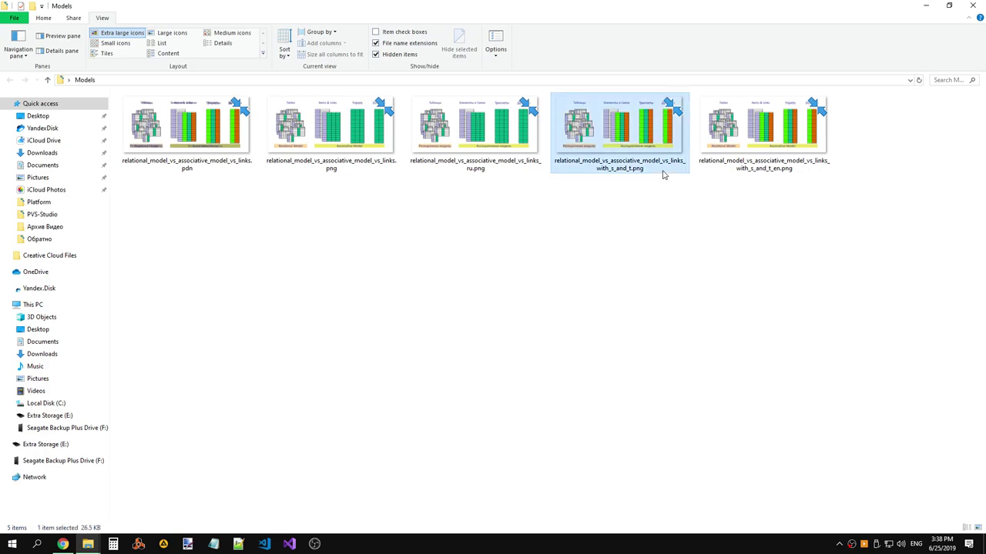
{"action": "right_click", "coordinate": [630, 168]}
{"action": "left_click", "coordinate": [378, 510]}
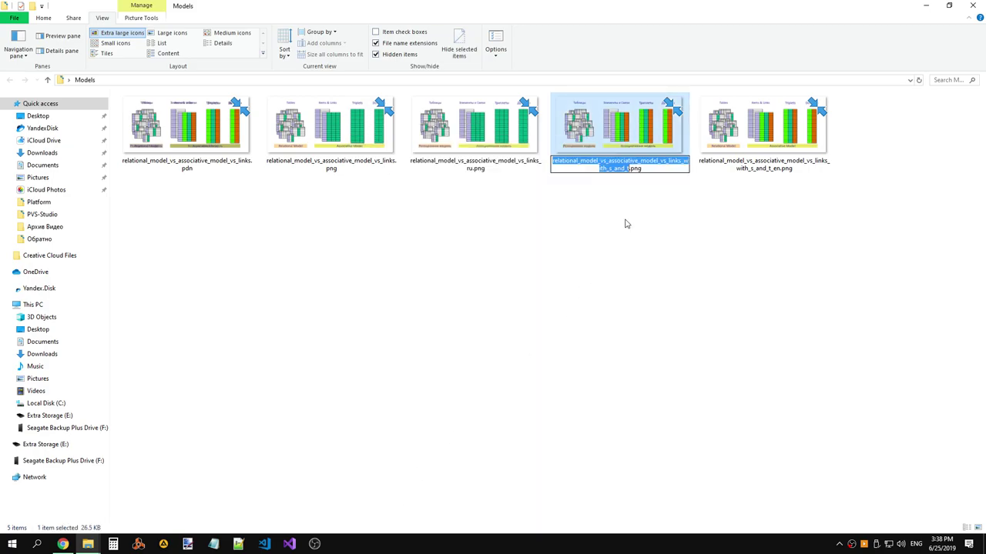
{"action": "type", "text": "_ru"}
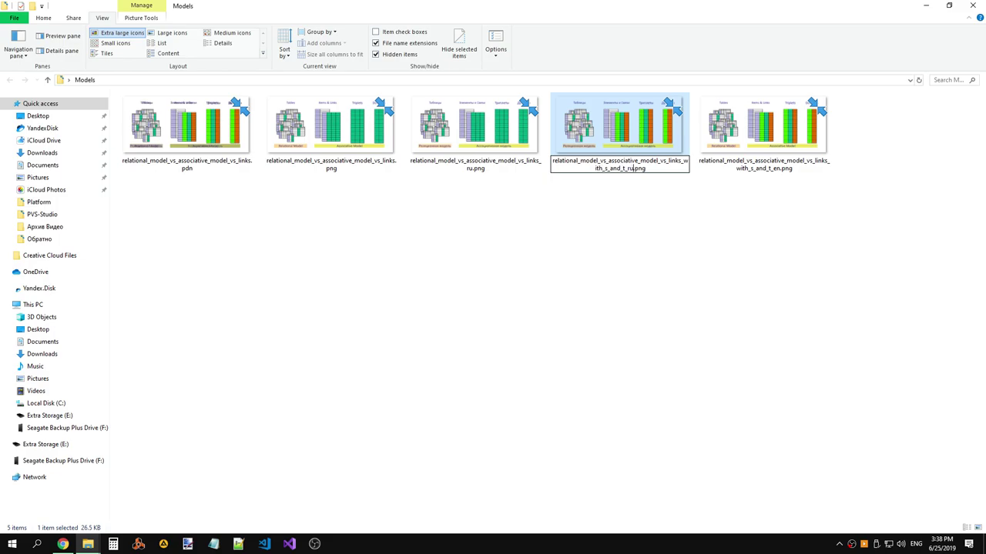
{"action": "key", "text": "Return"}
{"action": "left_click", "coordinate": [636, 194]}
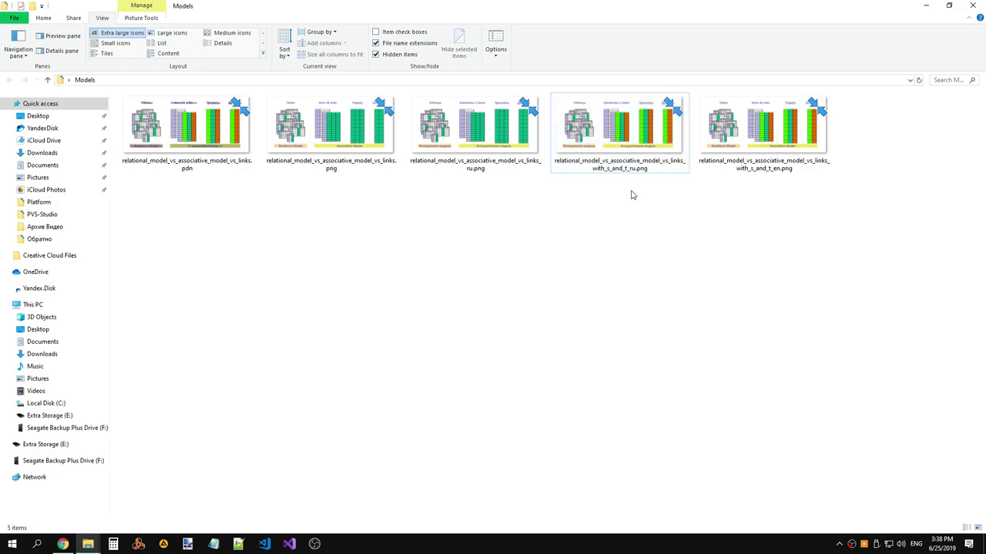
Group the files in the Models folder by name.
{"action": "left_click", "coordinate": [326, 32]}
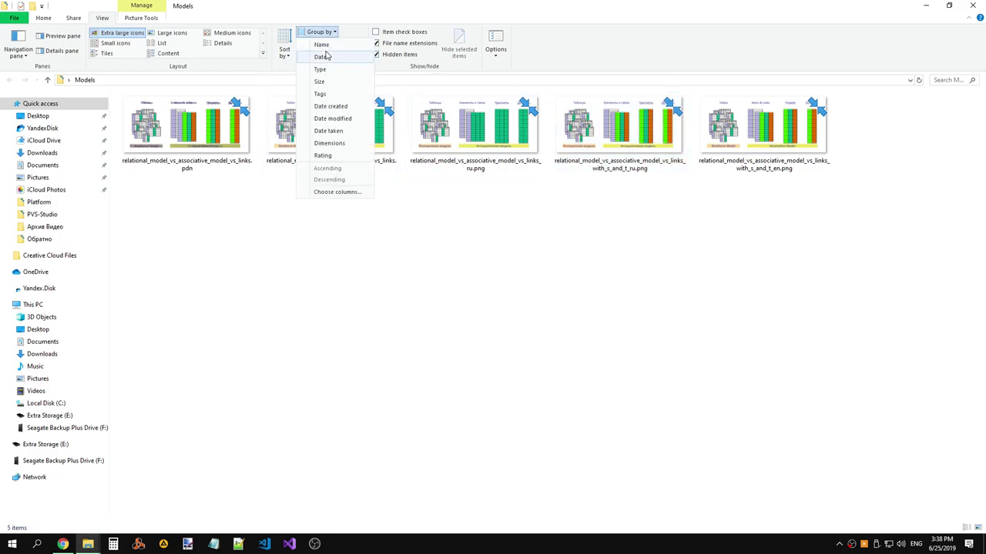
{"action": "left_click", "coordinate": [320, 56]}
{"action": "left_click", "coordinate": [319, 32]}
{"action": "left_click", "coordinate": [322, 44]}
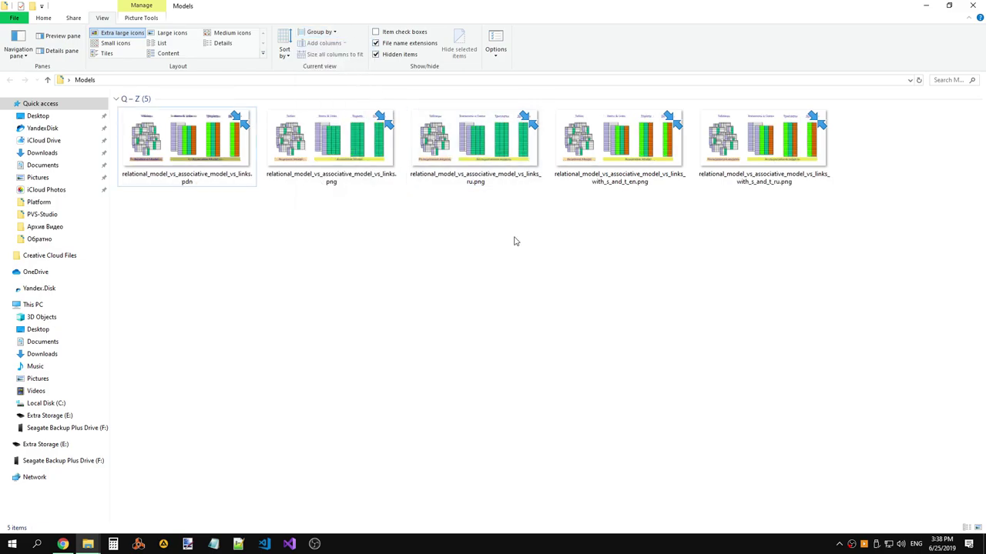
Examine the names and thumbnails of the layered source file and the exported PNG versions in the Models folder.
{"action": "left_click", "coordinate": [228, 177]}
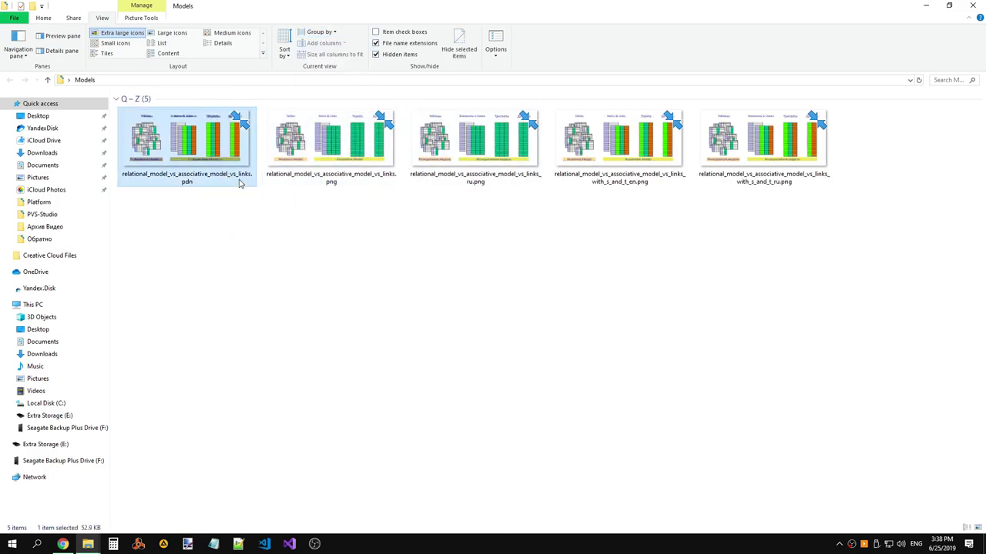
{"action": "left_click", "coordinate": [323, 182]}
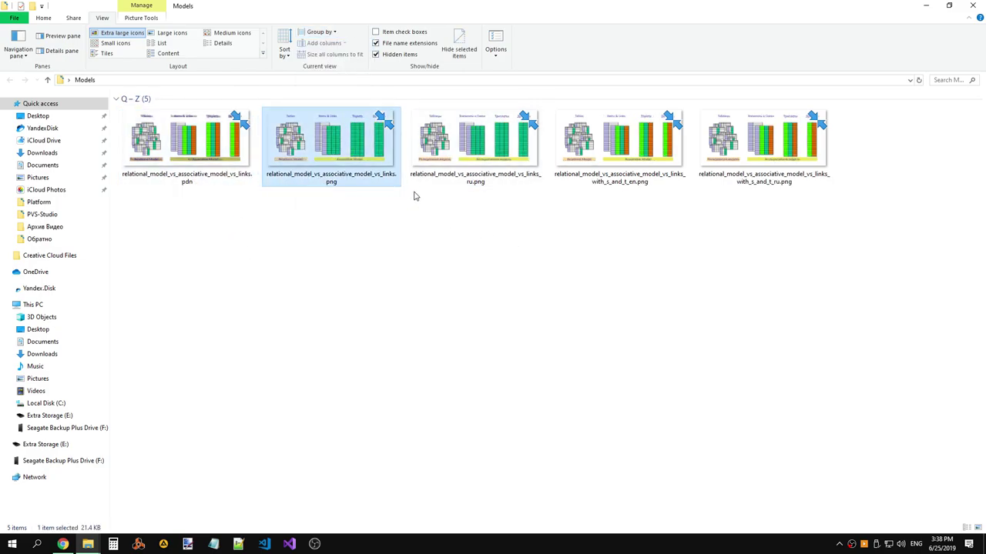
{"action": "left_click", "coordinate": [465, 185]}
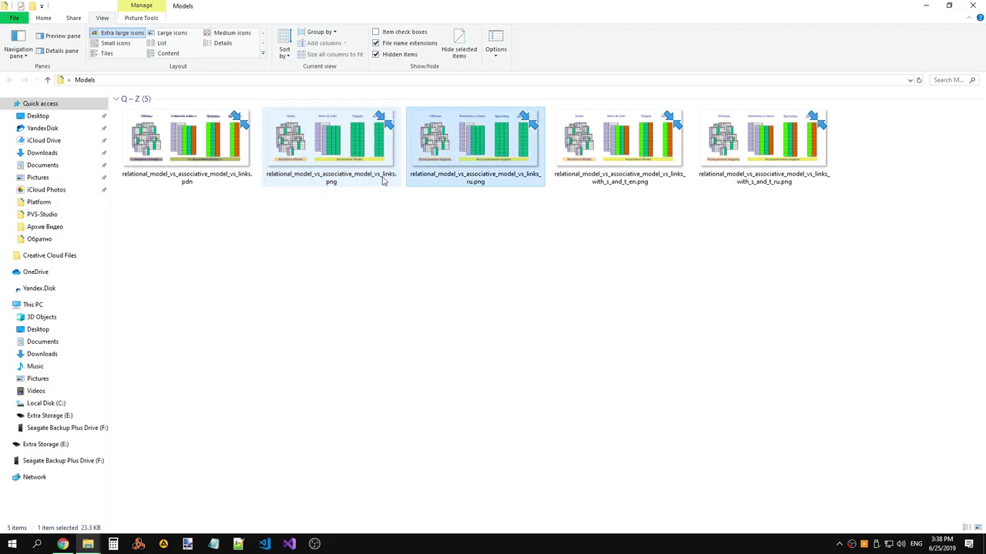
{"action": "left_click", "coordinate": [385, 180]}
{"action": "left_click", "coordinate": [467, 183]}
{"action": "left_click", "coordinate": [309, 170]}
{"action": "left_click", "coordinate": [471, 176]}
{"action": "left_click", "coordinate": [583, 177]}
{"action": "left_click", "coordinate": [778, 181]}
{"action": "left_click_drag", "start_coordinate": [822, 259], "coordinate": [184, 139]}
{"action": "left_click", "coordinate": [366, 317]}
{"action": "left_click_drag", "start_coordinate": [759, 312], "coordinate": [208, 111]}
{"action": "mouse_move", "coordinate": [834, 296]}
{"action": "left_mouse_down"}
{"action": "mouse_move", "coordinate": [811, 272]}
{"action": "mouse_move", "coordinate": [198, 164]}
{"action": "mouse_move", "coordinate": [249, 198]}
{"action": "mouse_move", "coordinate": [312, 193]}
{"action": "left_mouse_up"}
Open relational_model_vs_associative_model_vs_links.pdn in paint.net, hide every layer above Background, and toggle Background off and on.
{"action": "key", "text": "alt+Tab"}
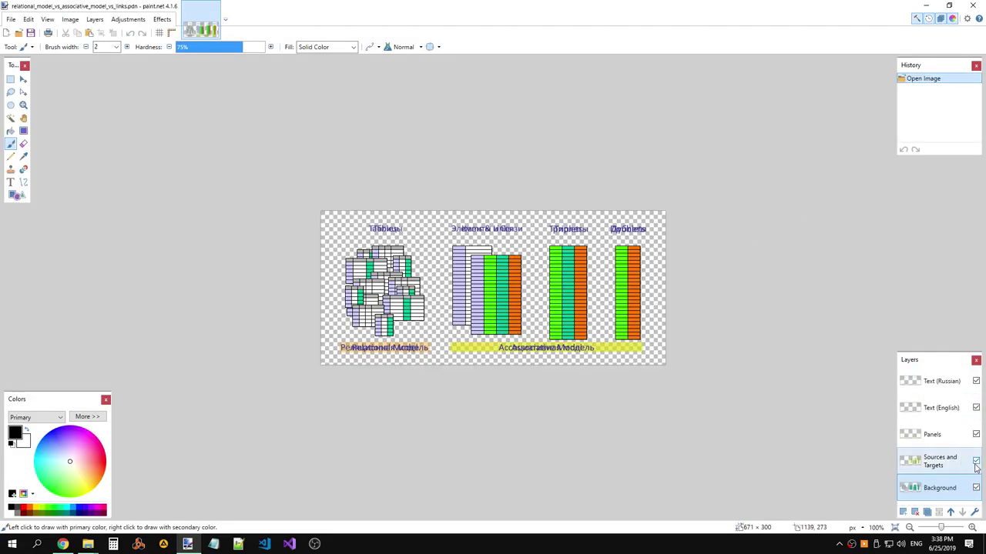
{"action": "left_click", "coordinate": [975, 380]}
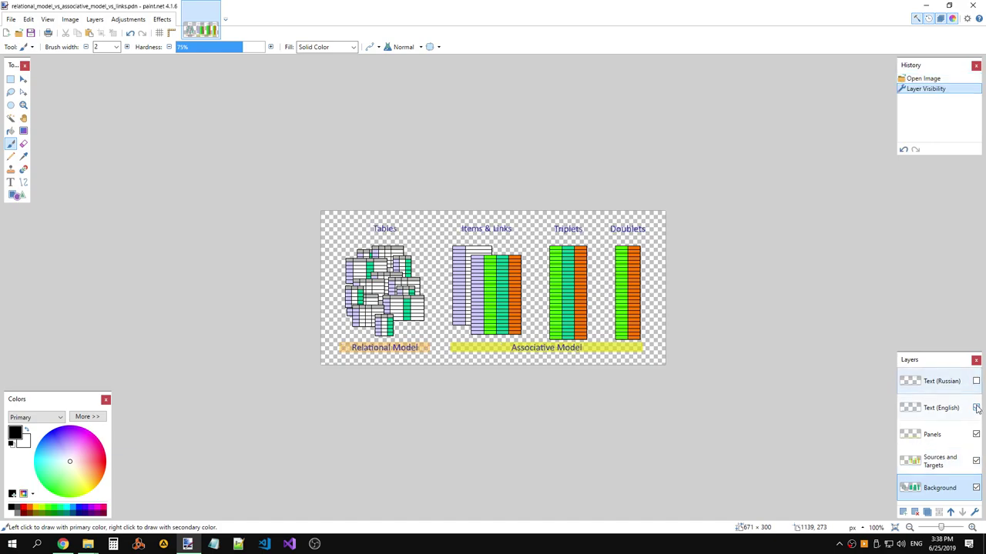
{"action": "left_click", "coordinate": [976, 408]}
{"action": "left_click", "coordinate": [976, 435]}
{"action": "left_click", "coordinate": [975, 461]}
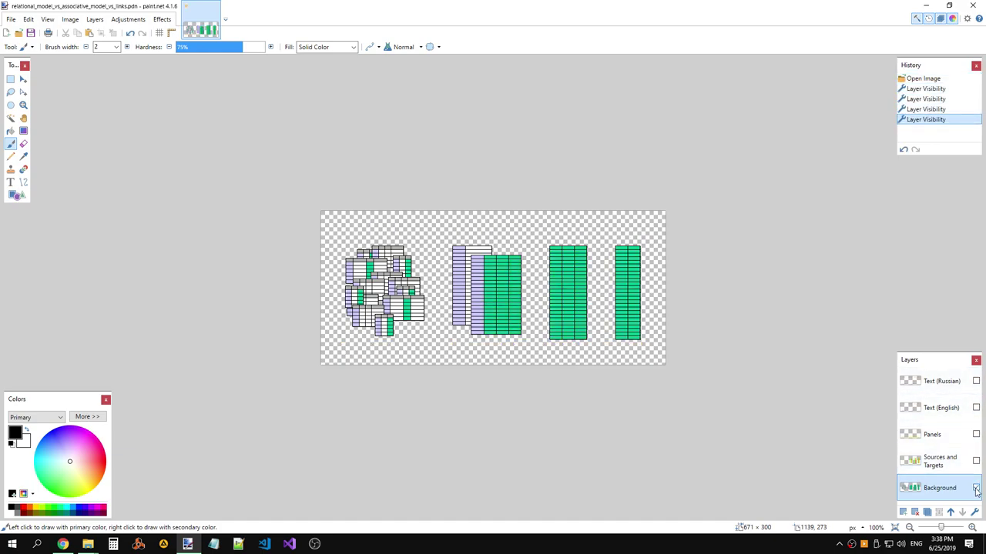
{"action": "left_click", "coordinate": [976, 488]}
{"action": "left_click", "coordinate": [976, 489]}
Preview layer combinations by toggling Sources and Targets, Panels and both text layers, leaving only Text (Russian) hidden.
{"action": "left_click", "coordinate": [975, 460]}
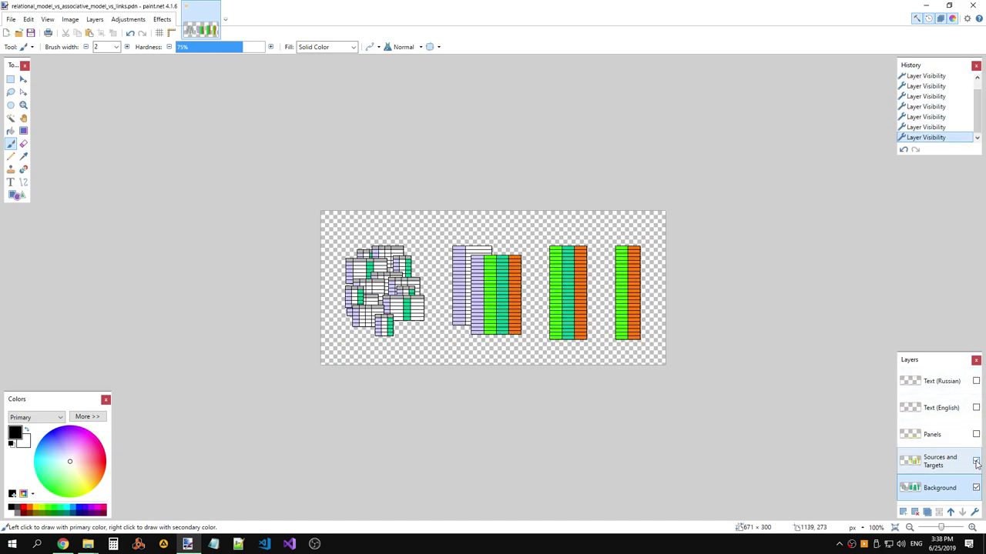
{"action": "left_click", "coordinate": [976, 460]}
{"action": "left_click", "coordinate": [976, 434]}
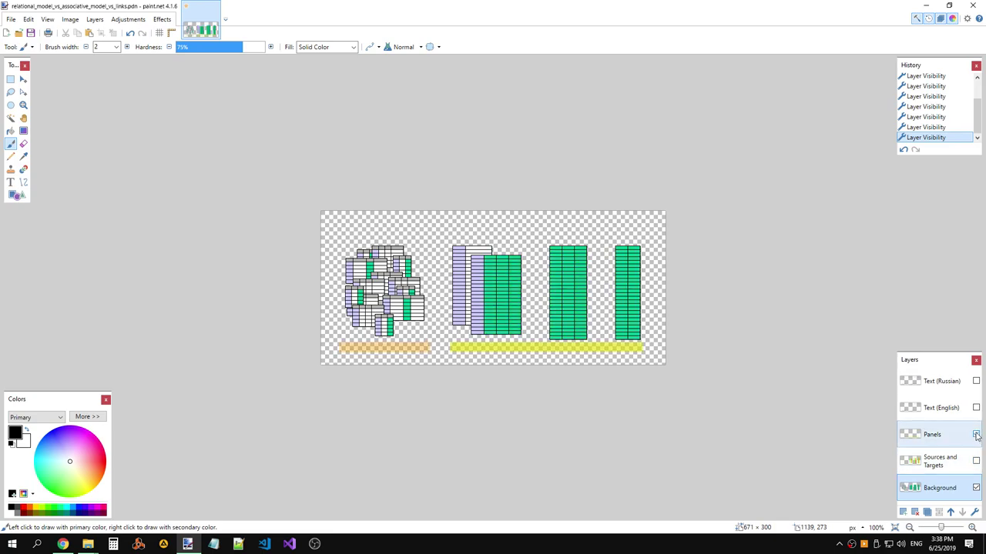
{"action": "left_click", "coordinate": [976, 409]}
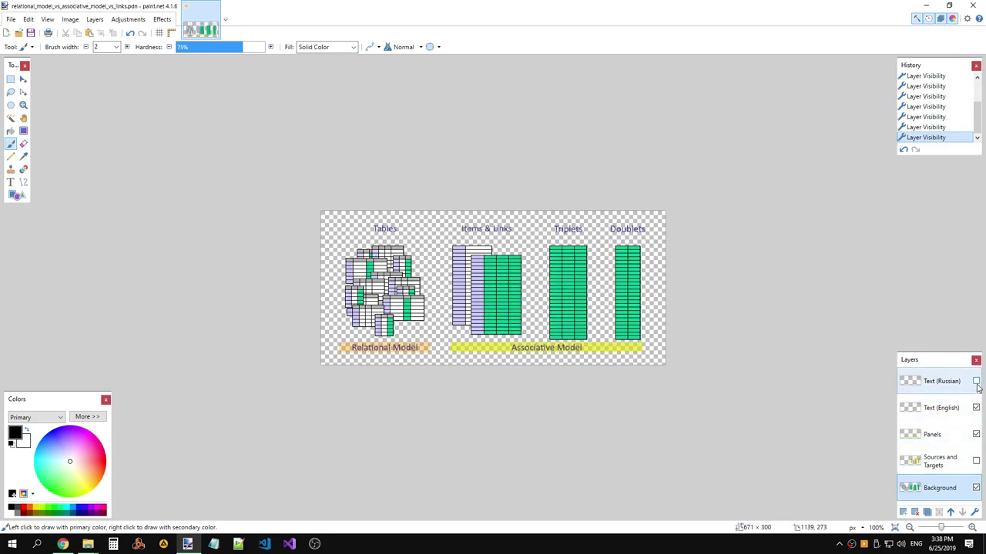
{"action": "left_click", "coordinate": [976, 408]}
{"action": "left_click", "coordinate": [975, 381]}
{"action": "left_click", "coordinate": [976, 381]}
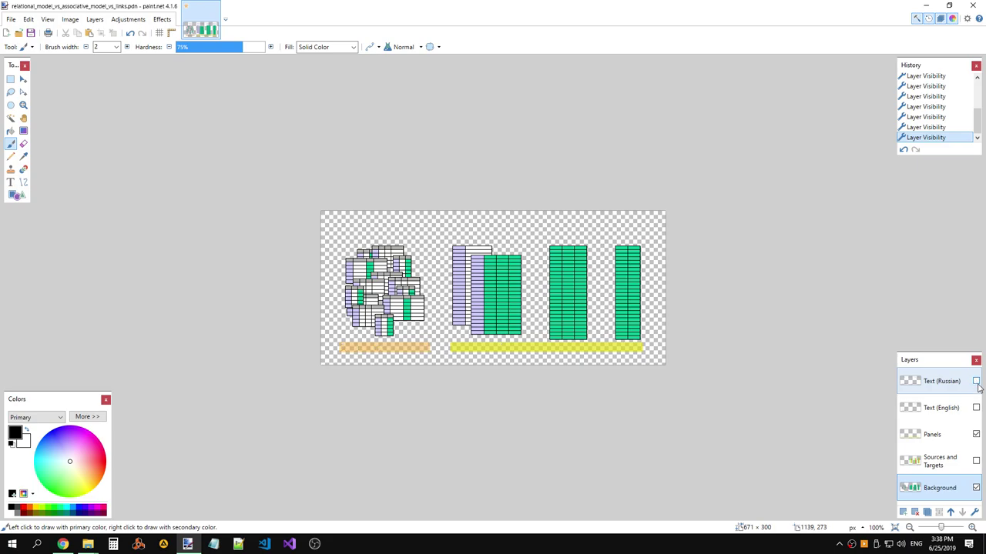
{"action": "left_click", "coordinate": [976, 461]}
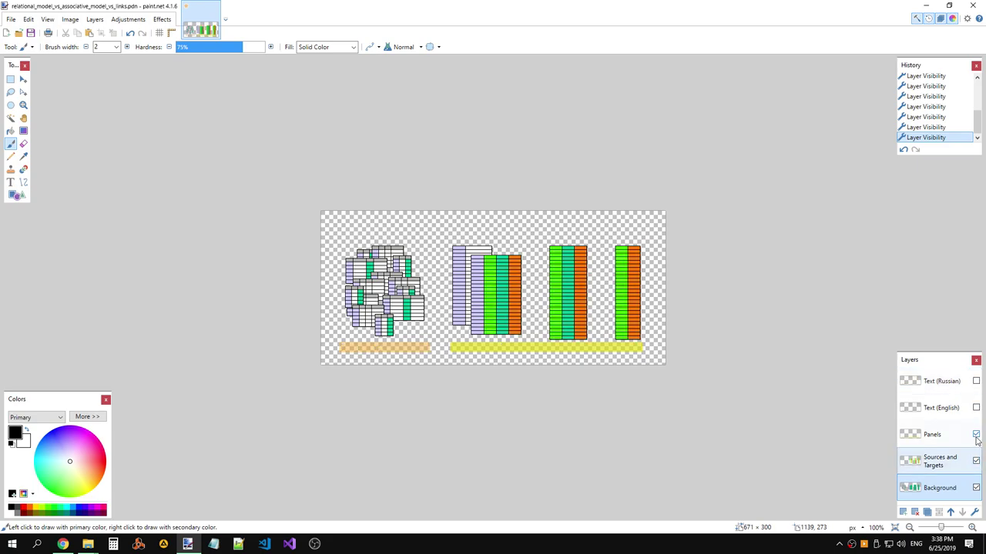
{"action": "left_click", "coordinate": [976, 409]}
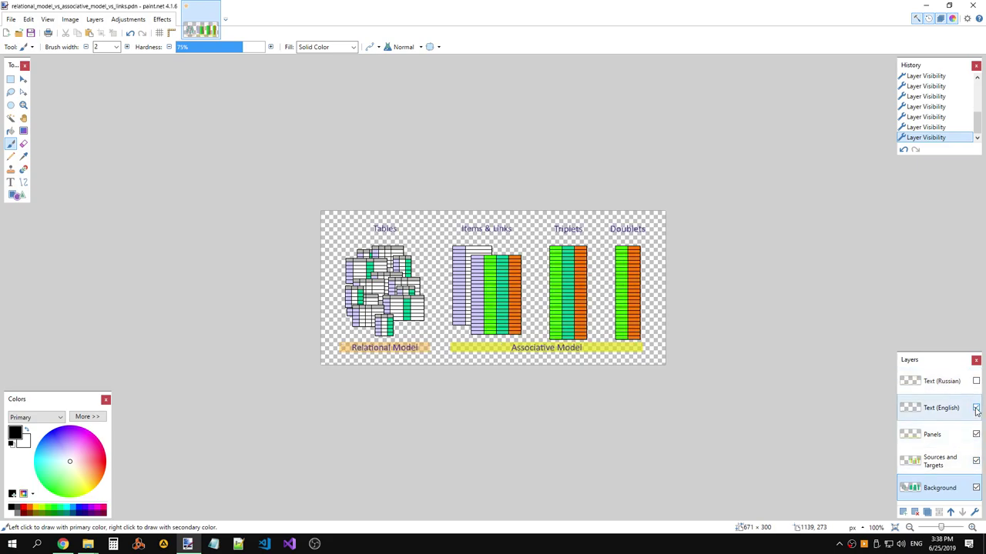
Compare the English and Russian diagram labels by toggling their text layers, ending with both layers shown.
{"action": "left_click", "coordinate": [975, 409]}
{"action": "left_click", "coordinate": [976, 382]}
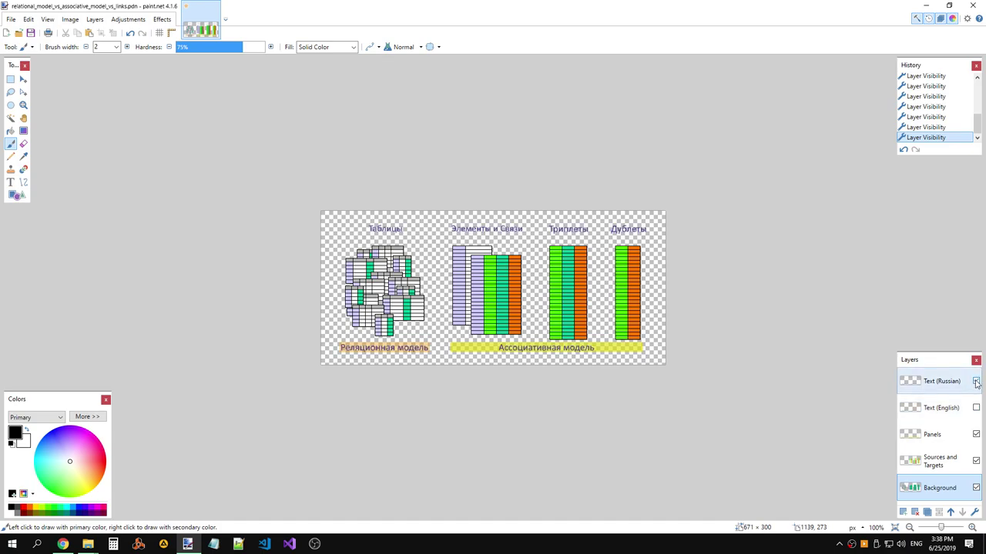
{"action": "left_click", "coordinate": [976, 381]}
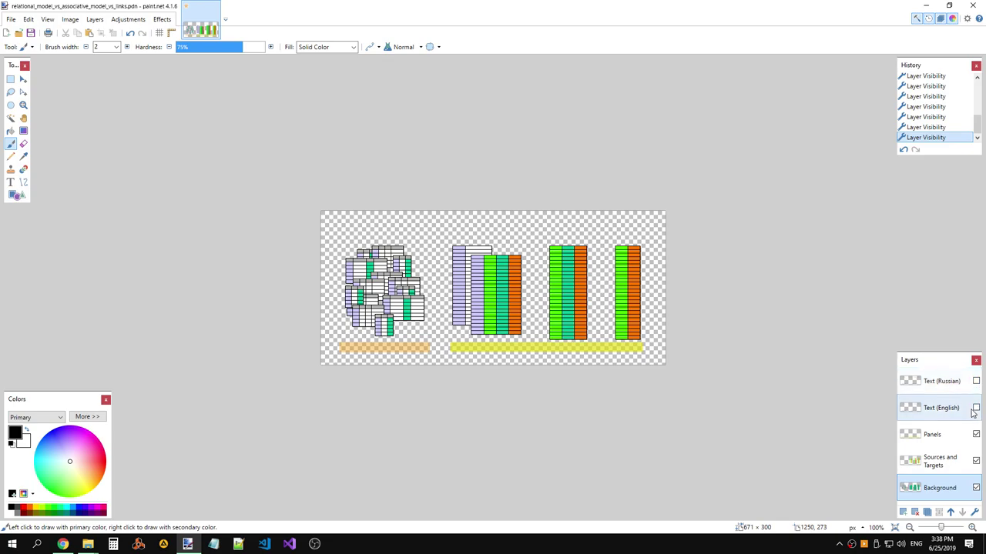
{"action": "left_click", "coordinate": [975, 409]}
{"action": "left_click", "coordinate": [976, 381]}
Close paint.net without saving the layer visibility changes and restore the Models folder window to its smaller size.
{"action": "left_click", "coordinate": [973, 6]}
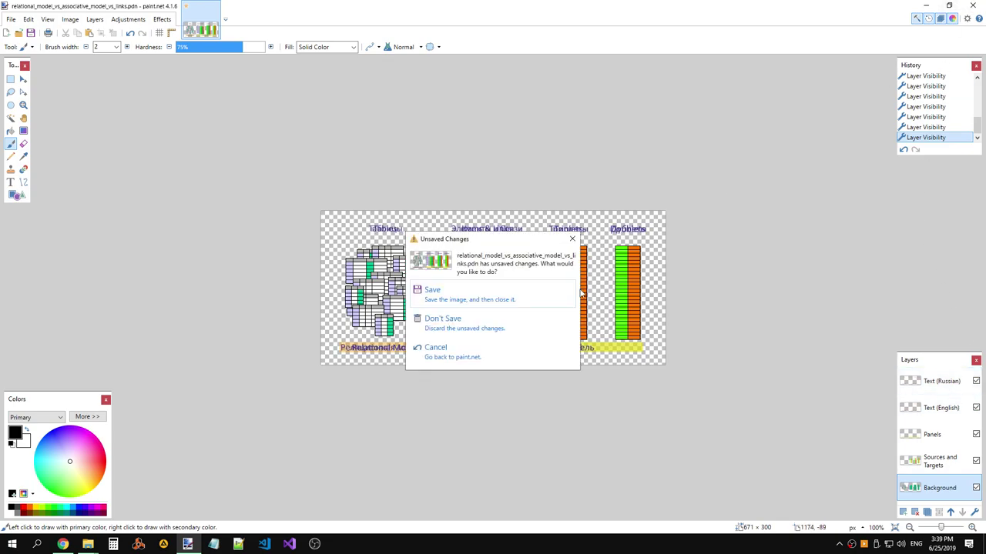
{"action": "left_click", "coordinate": [481, 327]}
{"action": "left_click", "coordinate": [562, 254]}
{"action": "mouse_move", "coordinate": [868, 214]}
{"action": "left_mouse_down"}
{"action": "mouse_move", "coordinate": [276, 136]}
{"action": "mouse_move", "coordinate": [429, 264]}
{"action": "left_mouse_up"}
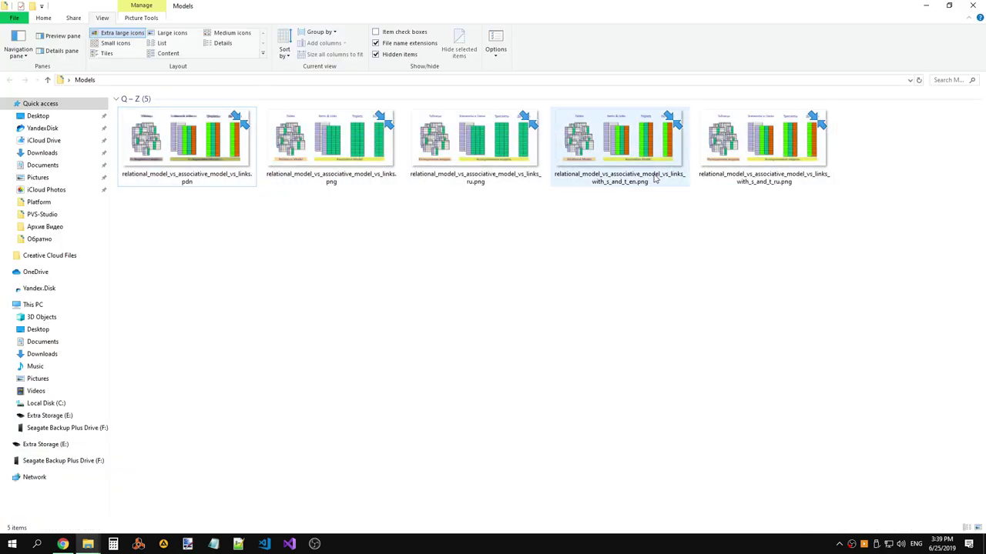
{"action": "left_click", "coordinate": [949, 6]}
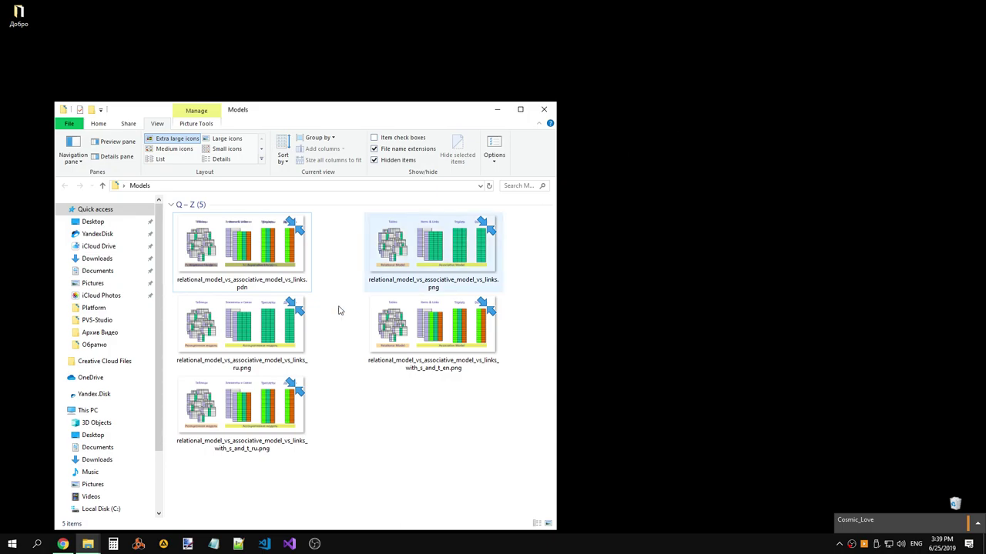
Switch to Chrome, open github.com/linksplatform/Documentation in a new tab and copy the repository address.
{"action": "left_click", "coordinate": [64, 544]}
{"action": "key", "text": "ctrl+t"}
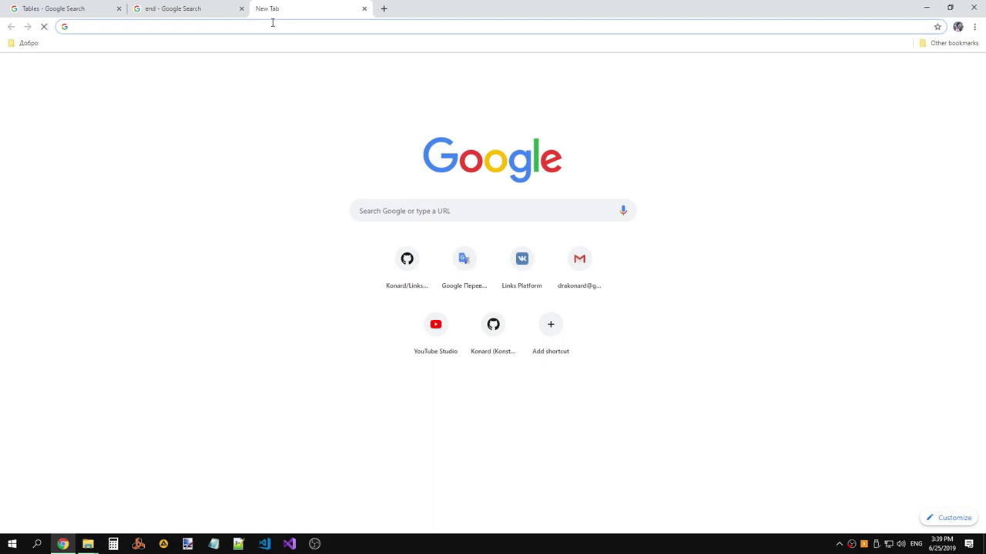
{"action": "type", "text": "github.com/LinksPlatform/"}
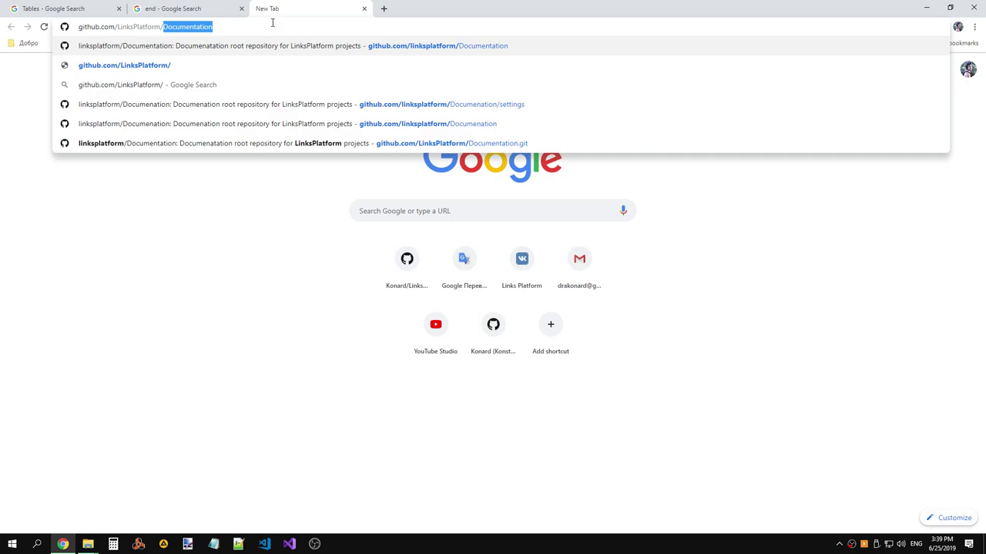
{"action": "key", "text": "Return"}
{"action": "left_click", "coordinate": [272, 23]}
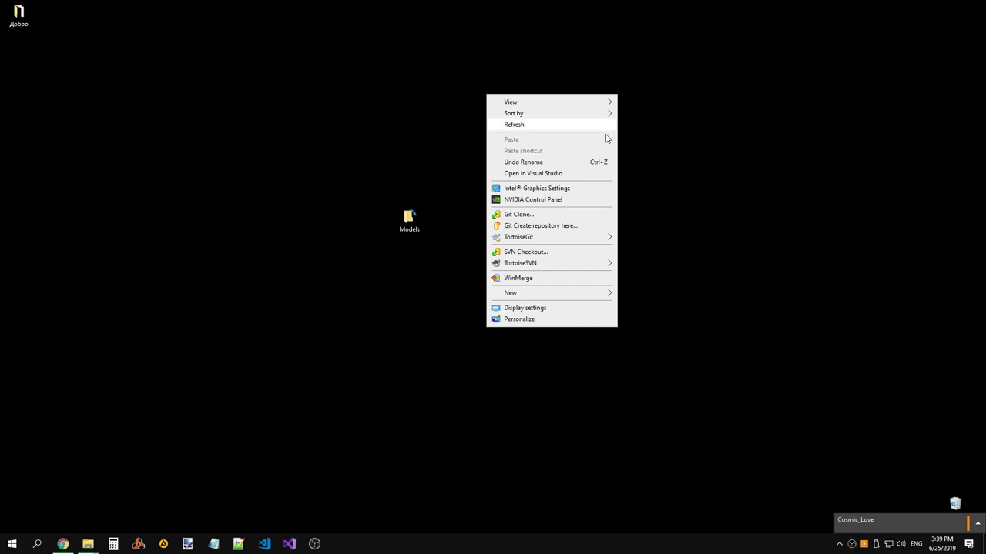
{"action": "mouse_move", "coordinate": [551, 298]}
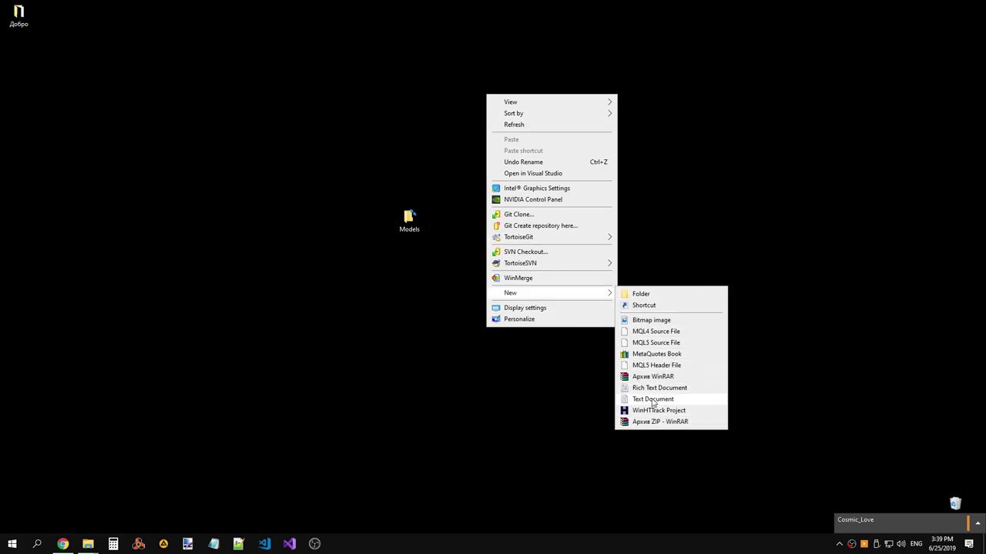
{"action": "left_click", "coordinate": [556, 215]}
{"action": "left_click", "coordinate": [459, 426]}
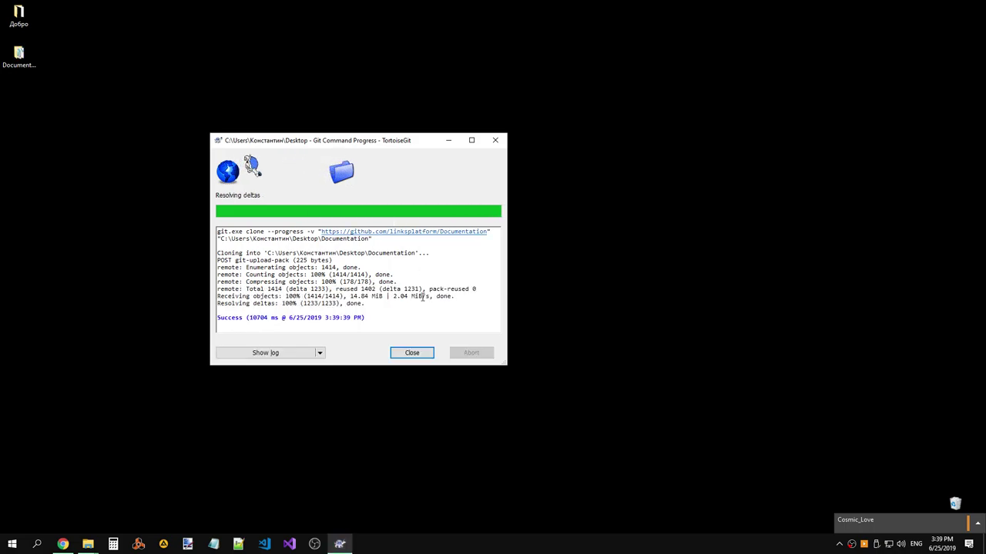
{"action": "left_click", "coordinate": [412, 352]}
Move the cloned Documentation folder to a free area of the desktop, open it and place its window beside the Models folder.
{"action": "left_click", "coordinate": [19, 56]}
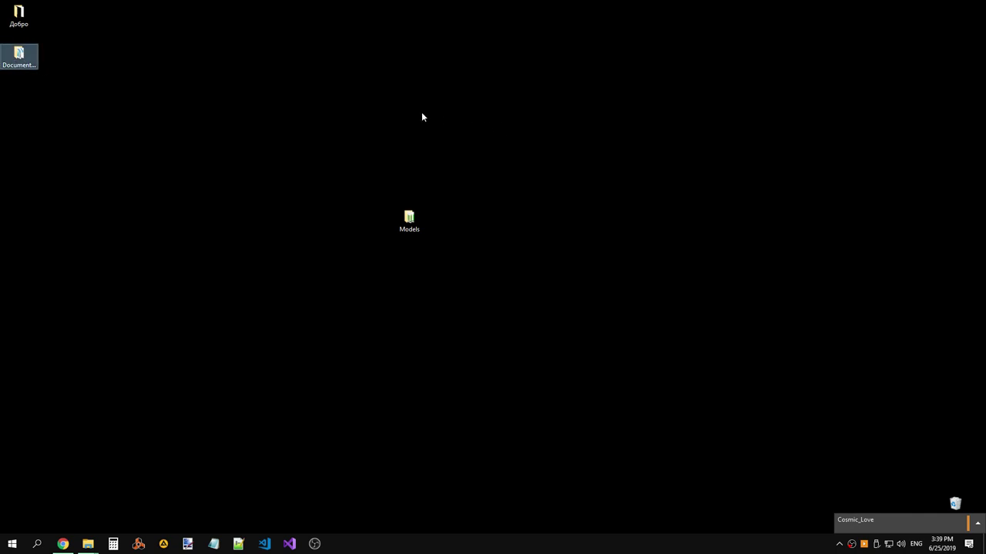
{"action": "left_click_drag", "start_coordinate": [19, 57], "coordinate": [598, 162]}
{"action": "double_click", "coordinate": [602, 146]}
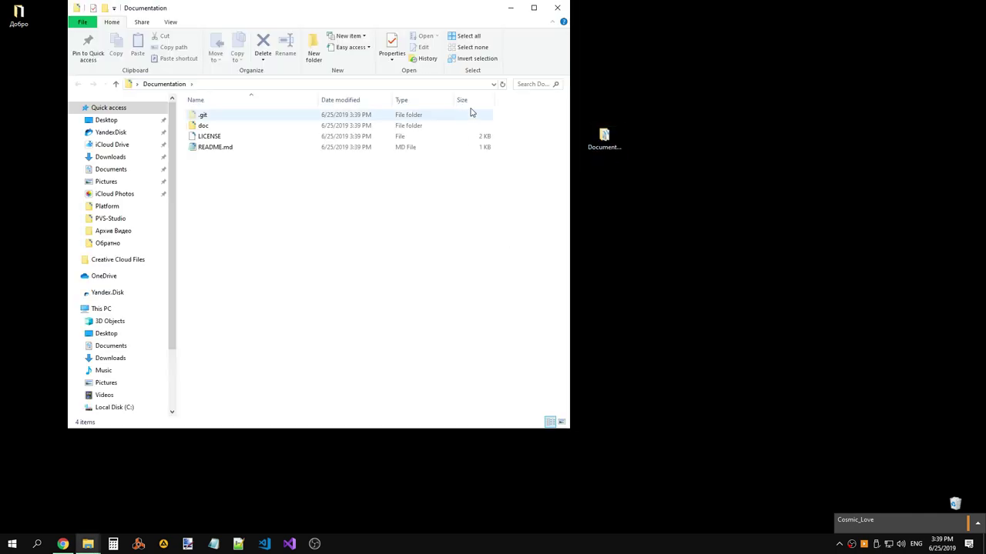
{"action": "left_click_drag", "start_coordinate": [375, 16], "coordinate": [763, 67]}
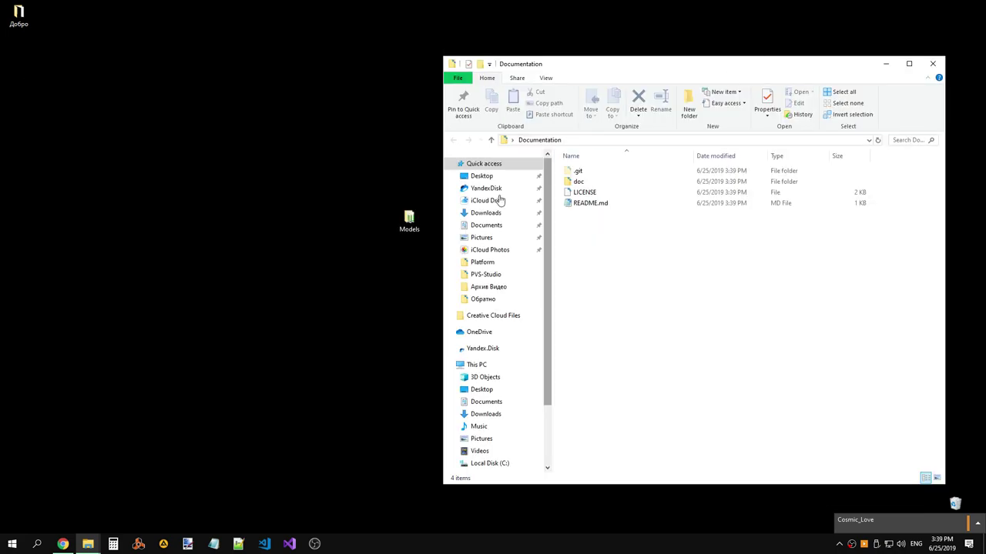
Copy all five files from the Models folder into the repository's doc folder, replacing the files with the same names.
{"action": "double_click", "coordinate": [420, 222]}
{"action": "key", "text": "ctrl+a"}
{"action": "left_click", "coordinate": [594, 181]}
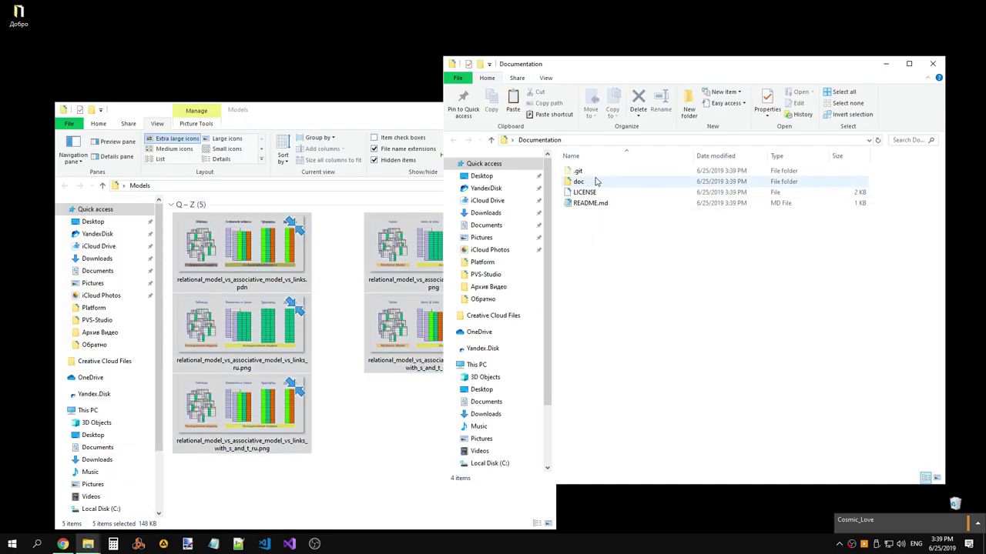
{"action": "double_click", "coordinate": [595, 181]}
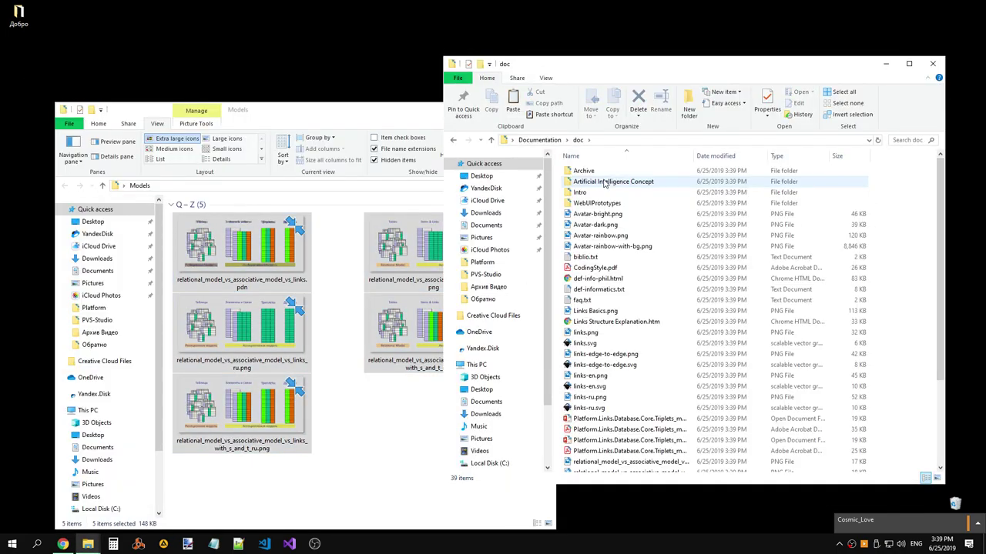
{"action": "double_click", "coordinate": [793, 62]}
{"action": "left_click_drag", "start_coordinate": [251, 96], "coordinate": [474, 98]}
{"action": "key", "text": "ctrl+v"}
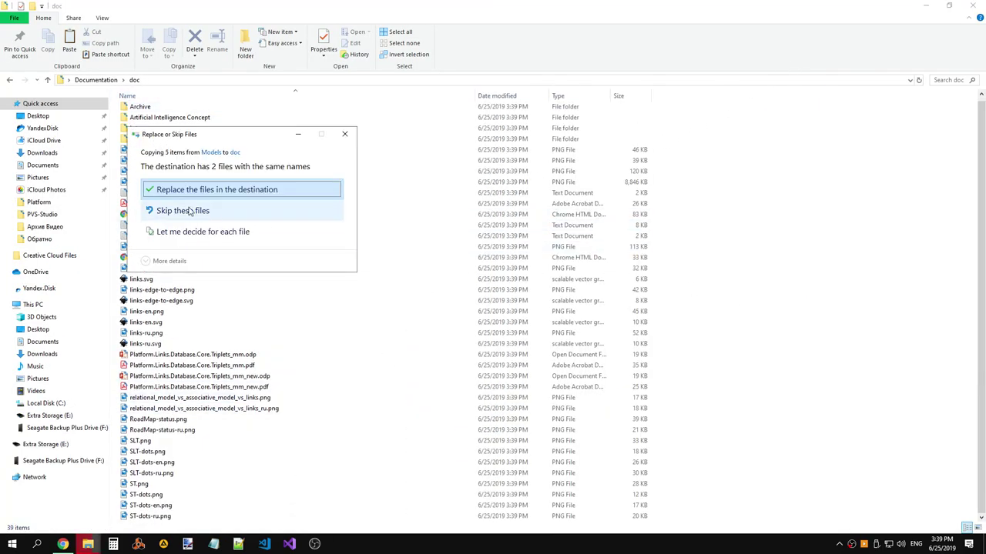
{"action": "left_click", "coordinate": [207, 192]}
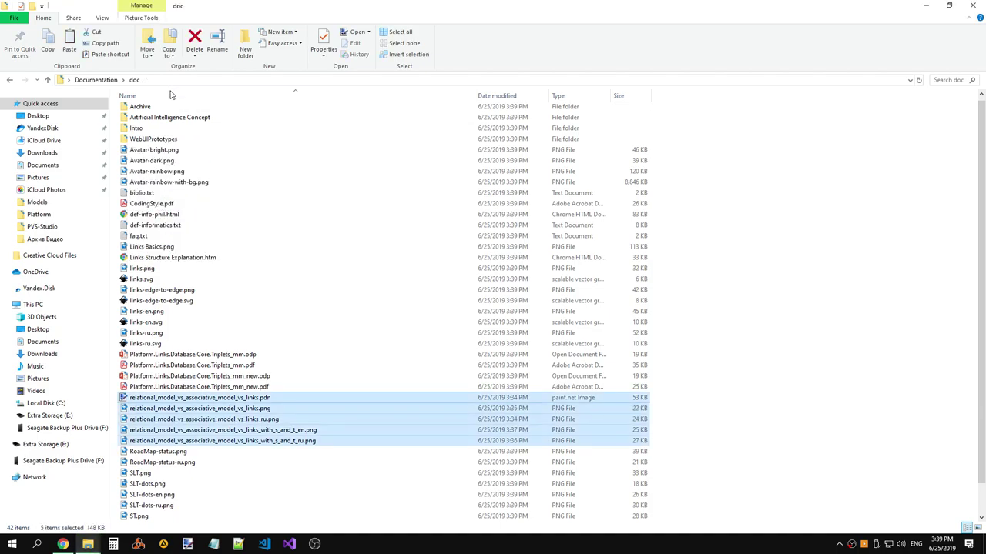
Start a Git commit to master from the Documentation folder and include the three unversioned model diagram files.
{"action": "left_click", "coordinate": [95, 79]}
{"action": "right_click", "coordinate": [425, 249]}
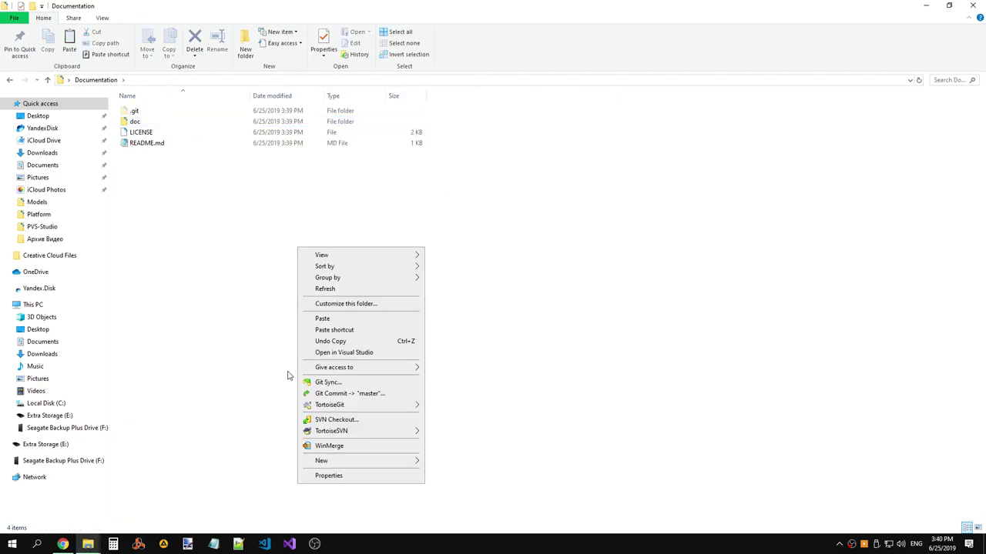
{"action": "left_click", "coordinate": [353, 393]}
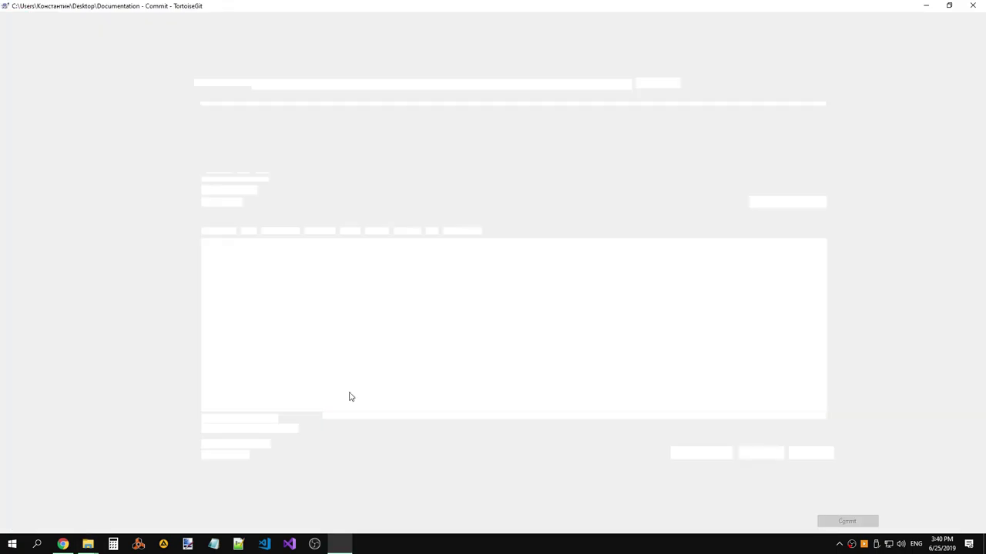
{"action": "left_click", "coordinate": [295, 205]}
{"action": "left_click", "coordinate": [295, 212], "text": "shift"}
{"action": "key", "text": "space"}
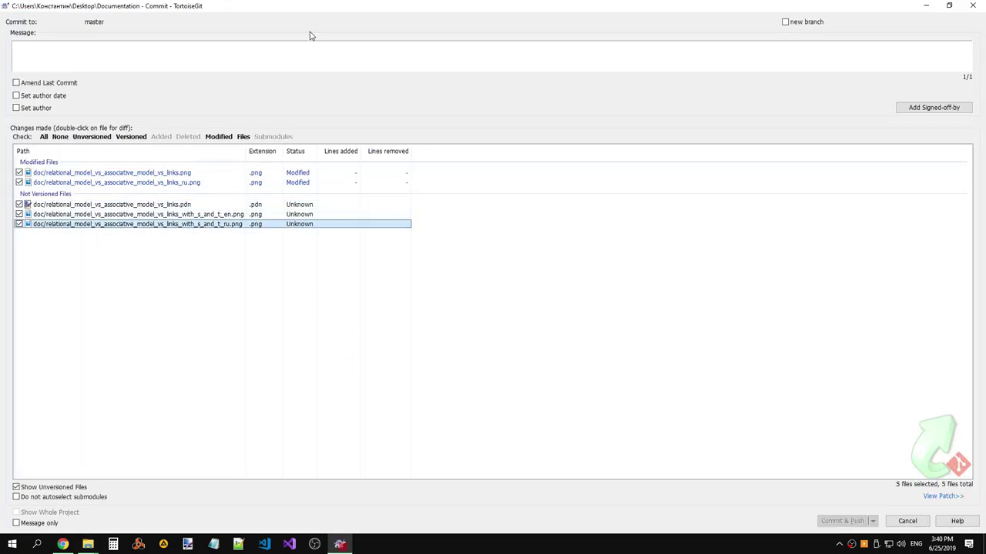
Commit and push the five files with the message "Models graphics updated." and close the progress window.
{"action": "left_click", "coordinate": [309, 43]}
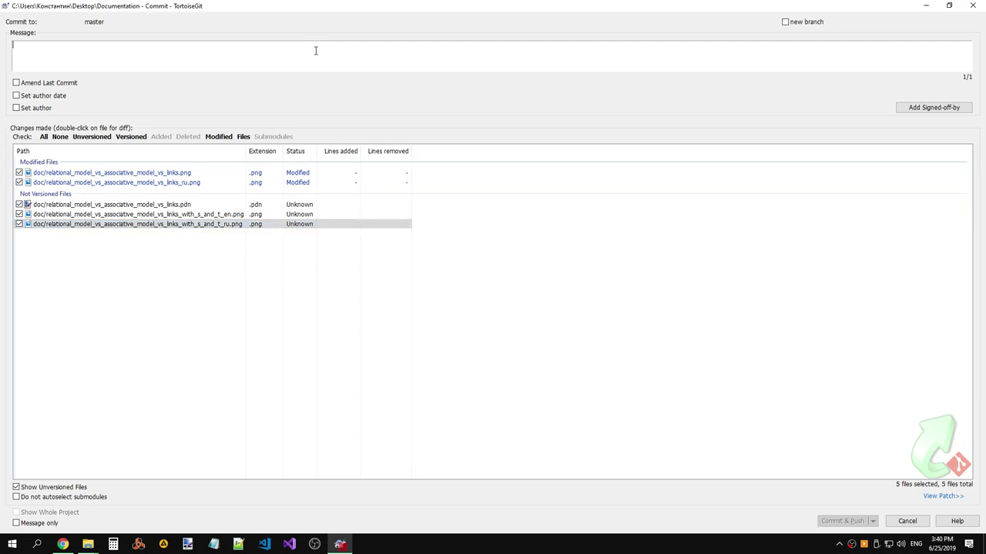
{"action": "type", "text": "Models graphics updated."}
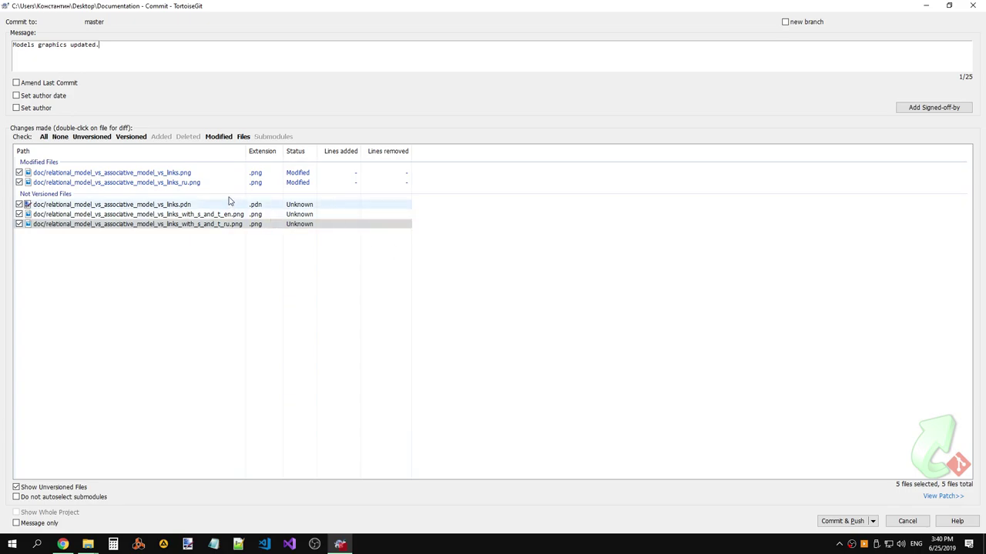
{"action": "left_click", "coordinate": [845, 521]}
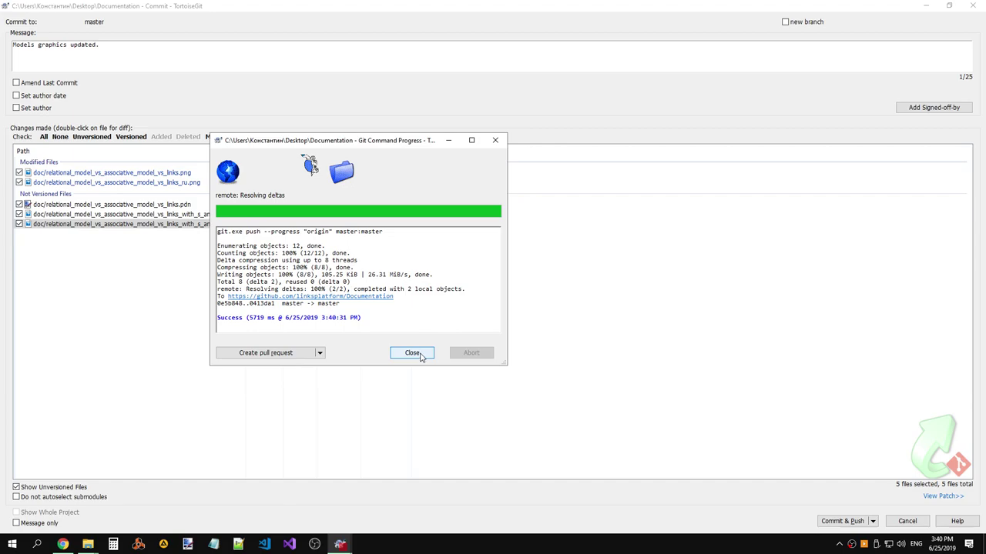
{"action": "left_click", "coordinate": [420, 354]}
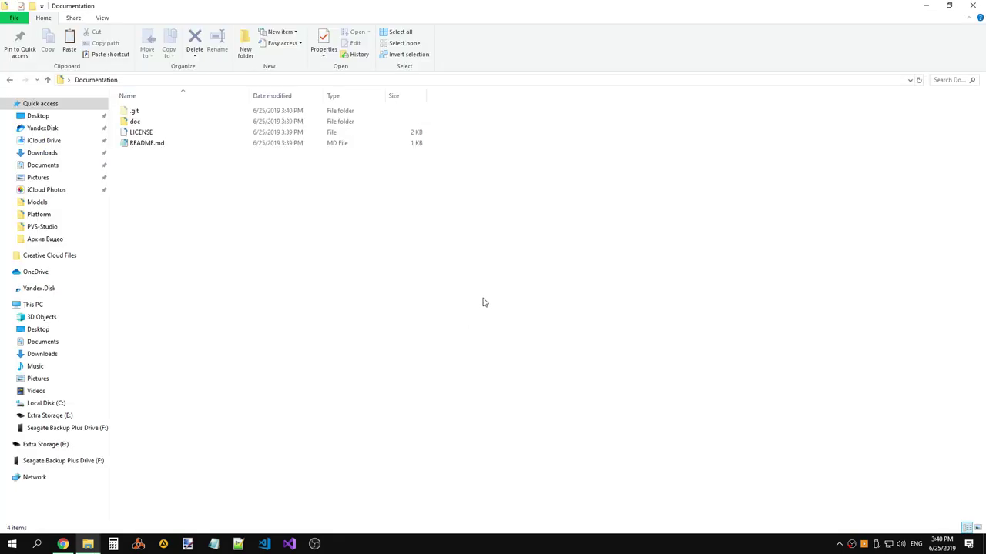
Review the four exported model diagram PNGs from the doc folder in Photos, then close the viewer and minimize the folder window.
{"action": "double_click", "coordinate": [179, 122]}
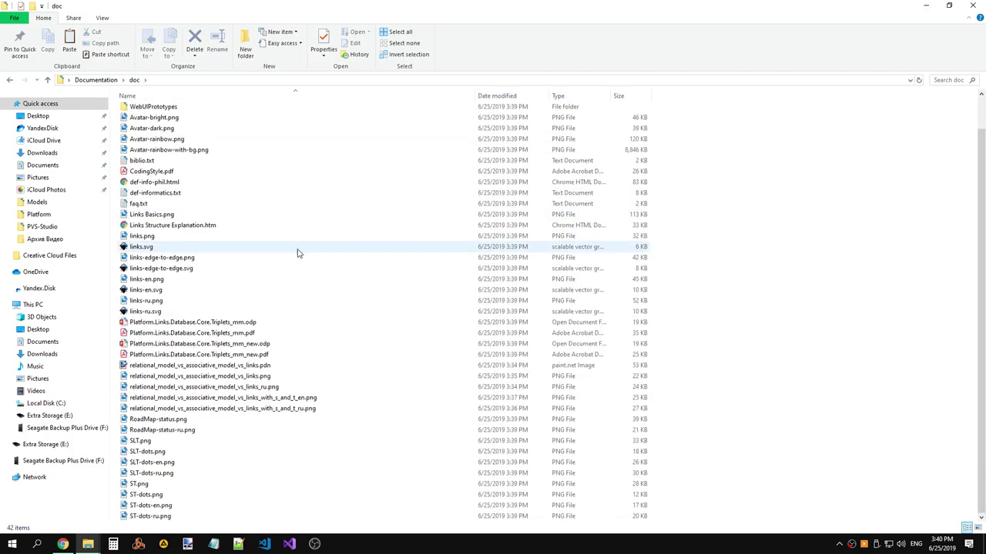
{"action": "left_click", "coordinate": [287, 398]}
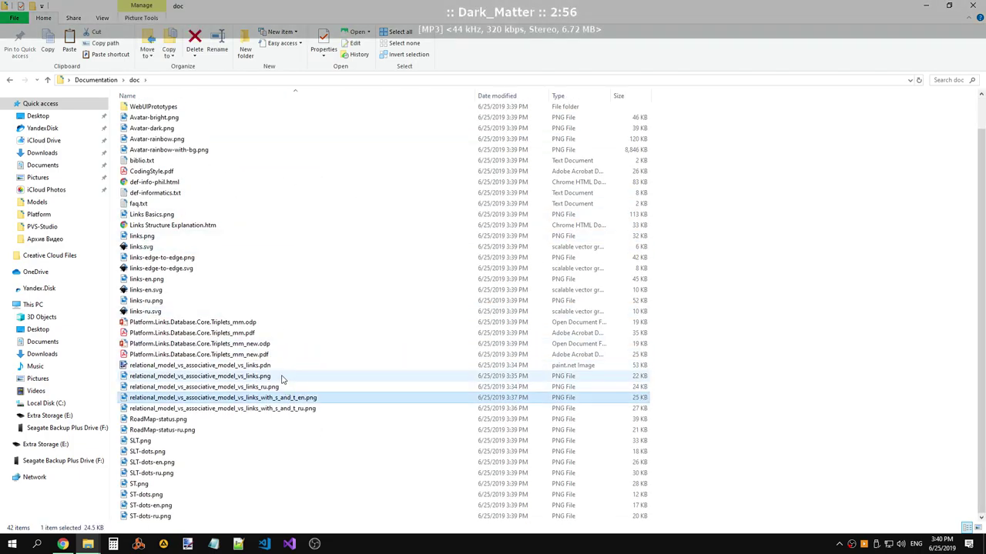
{"action": "double_click", "coordinate": [281, 376]}
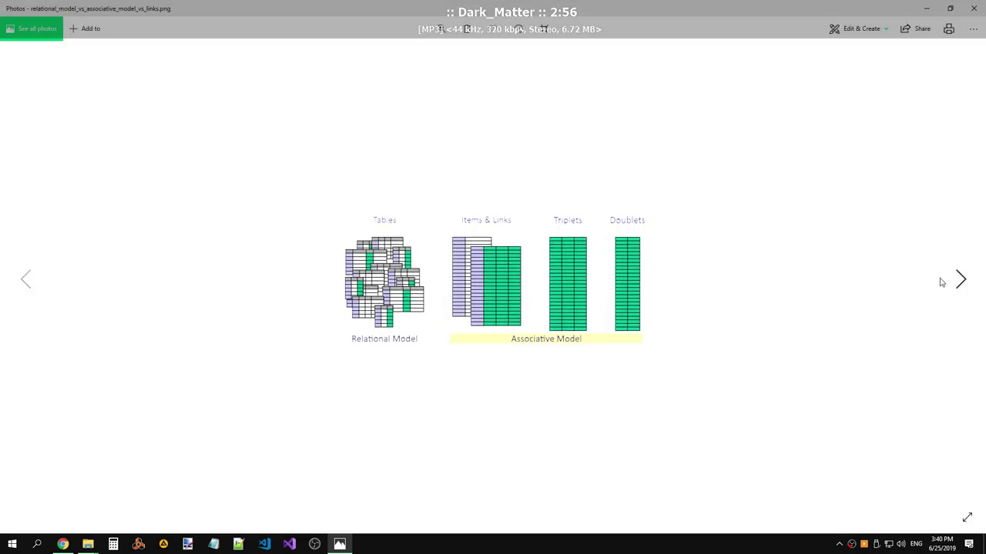
{"action": "left_click", "coordinate": [960, 281]}
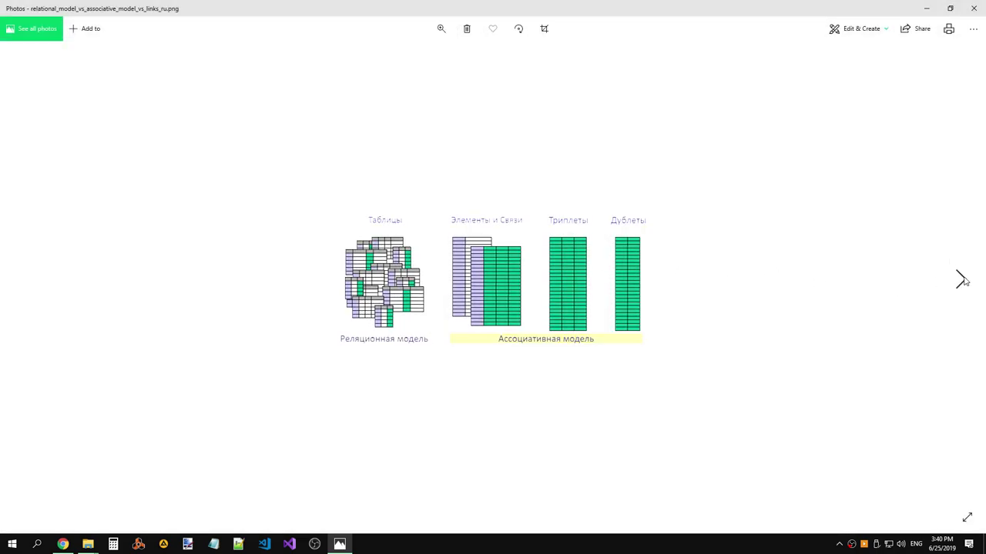
{"action": "left_click", "coordinate": [961, 280]}
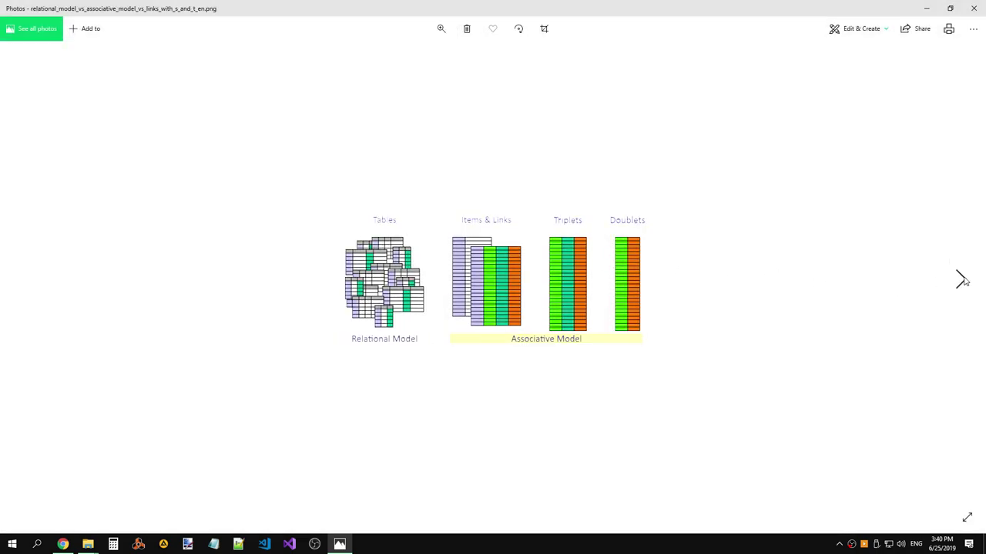
{"action": "left_click", "coordinate": [962, 280]}
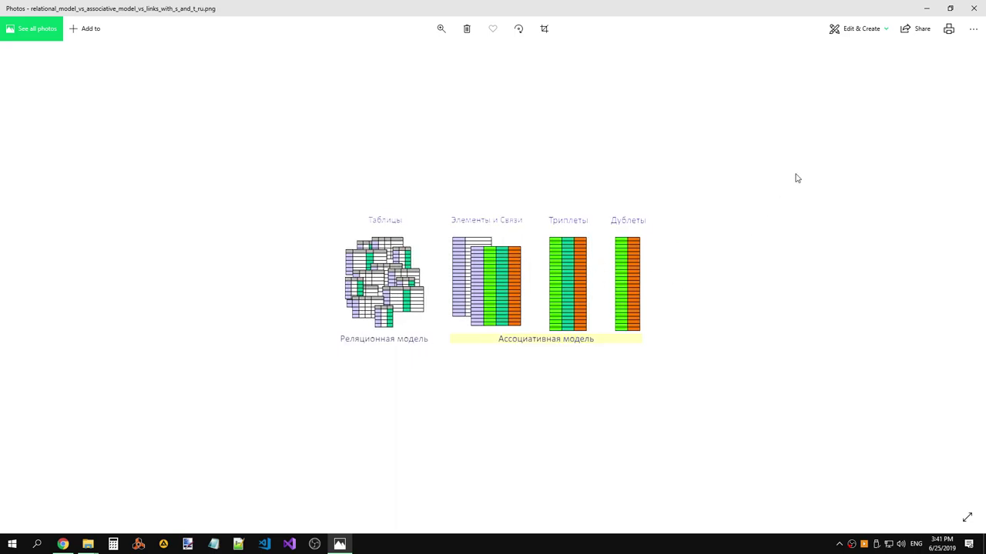
{"action": "left_click", "coordinate": [972, 8]}
{"action": "left_click", "coordinate": [926, 6]}
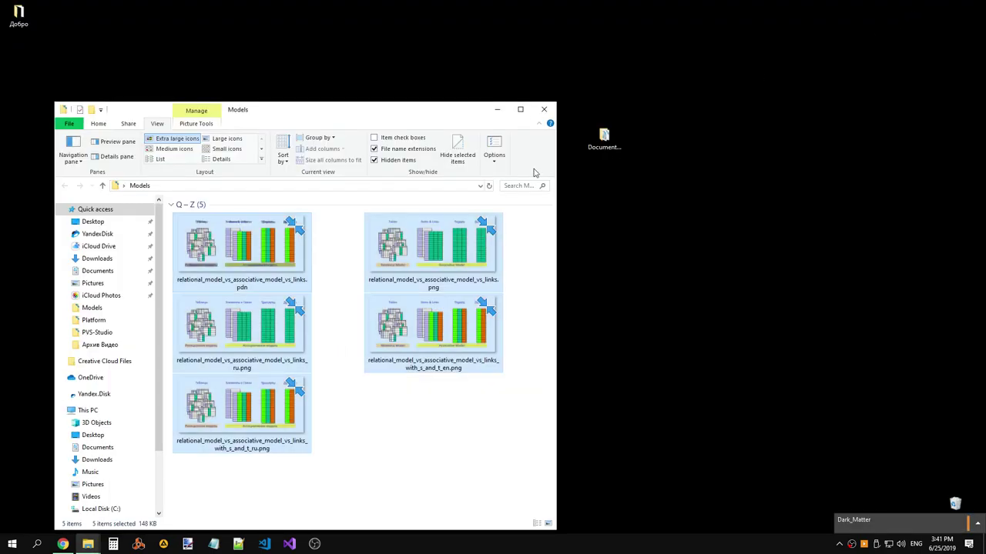
Switch to Chrome and open the linksplatform organization page from the Documentation repository on GitHub.
{"action": "mouse_move", "coordinate": [62, 543]}
{"action": "left_click", "coordinate": [67, 526]}
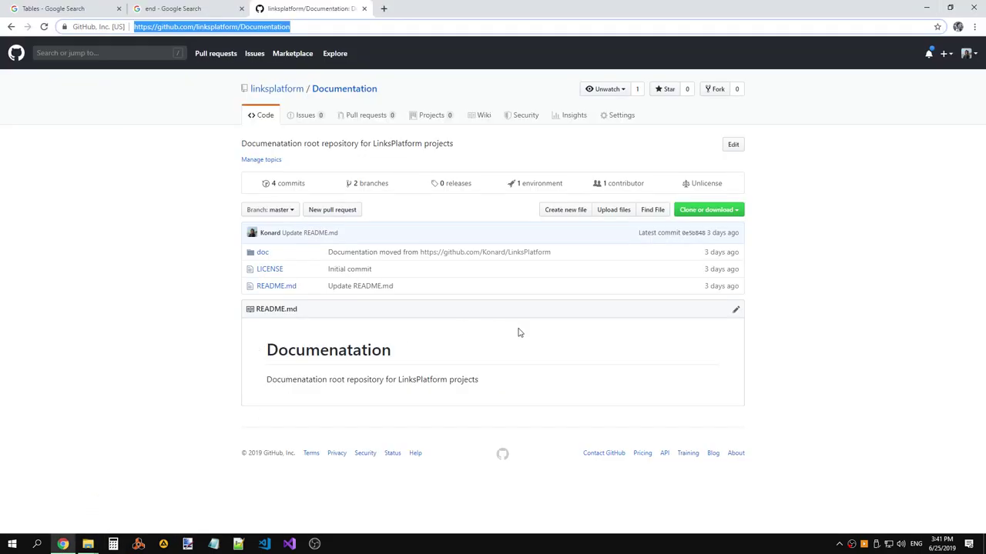
{"action": "left_click", "coordinate": [349, 92]}
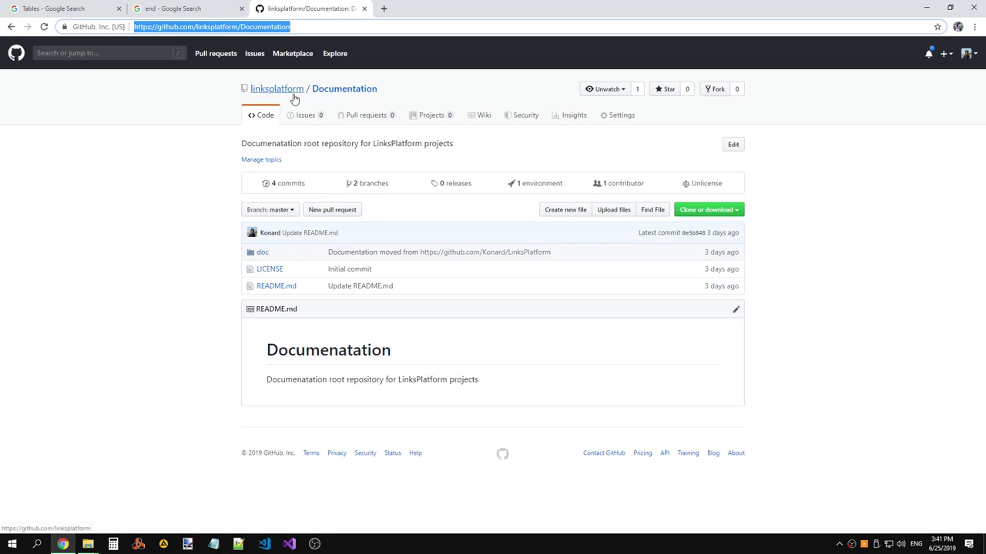
{"action": "left_click", "coordinate": [292, 96]}
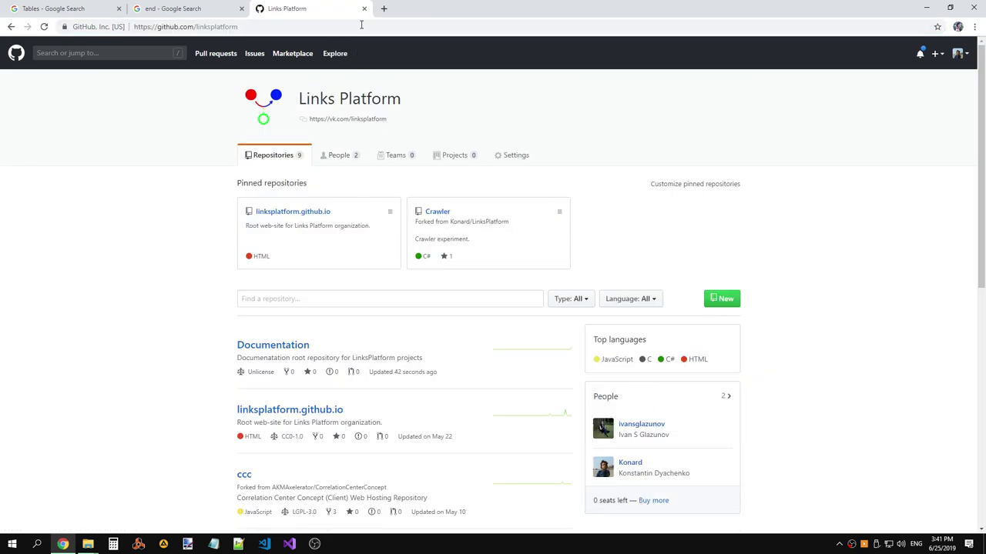
Open the pinned LinksPlatform repository from the owner's GitHub profile in a new browser tab.
{"action": "left_click", "coordinate": [383, 8]}
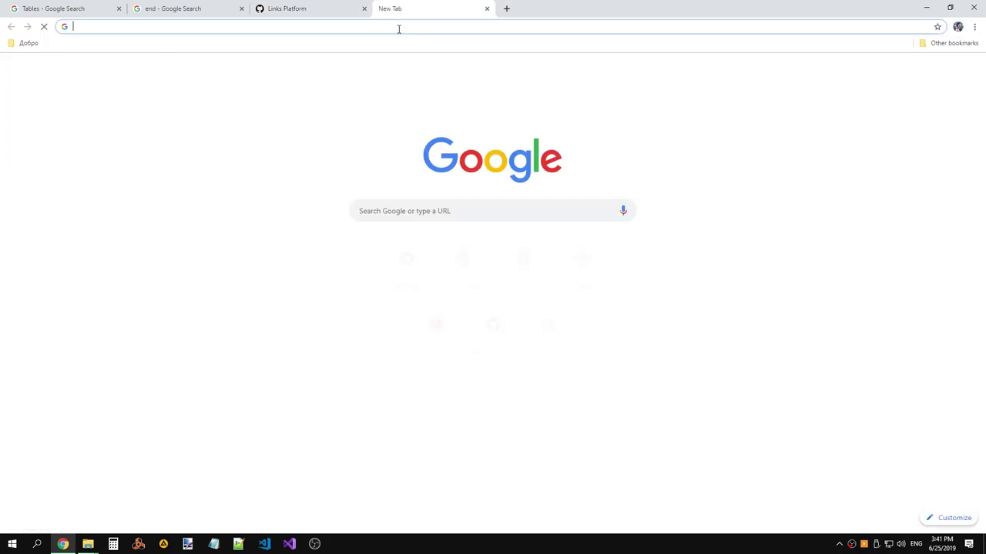
{"action": "type", "text": "linksplatform.github.io/Documentation"}
{"action": "key", "text": "Escape"}
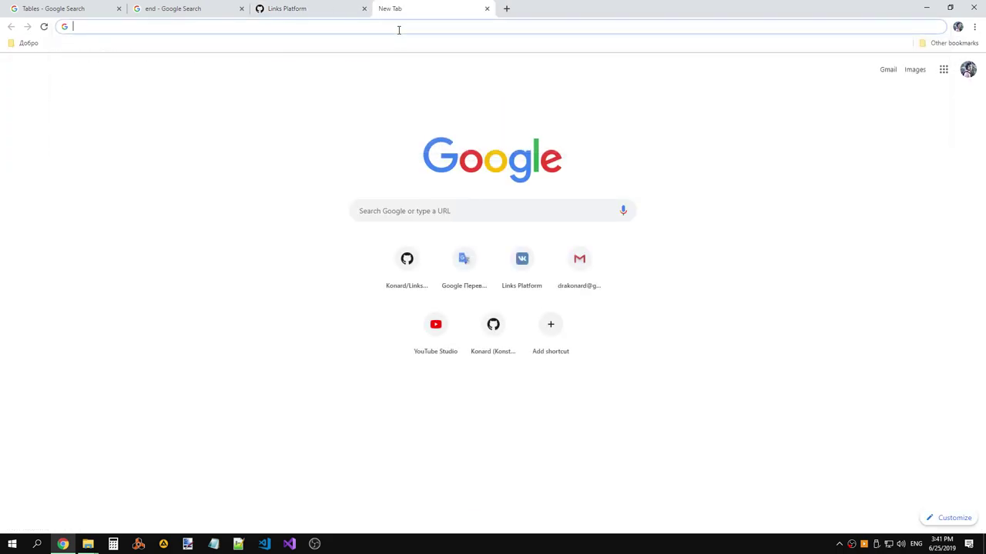
{"action": "type", "text": "github.com/Konard"}
{"action": "key", "text": "Down"}
{"action": "key", "text": "Down"}
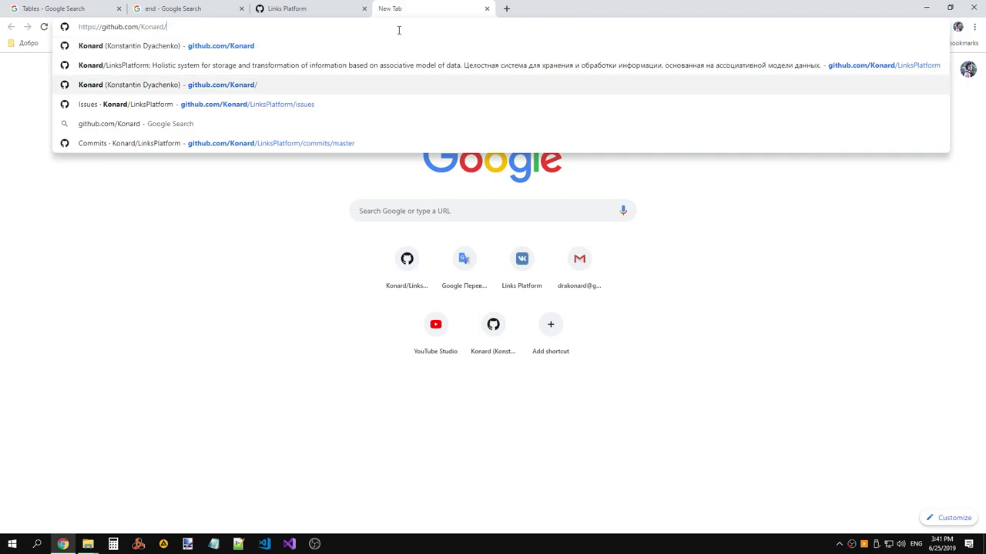
{"action": "key", "text": "Return"}
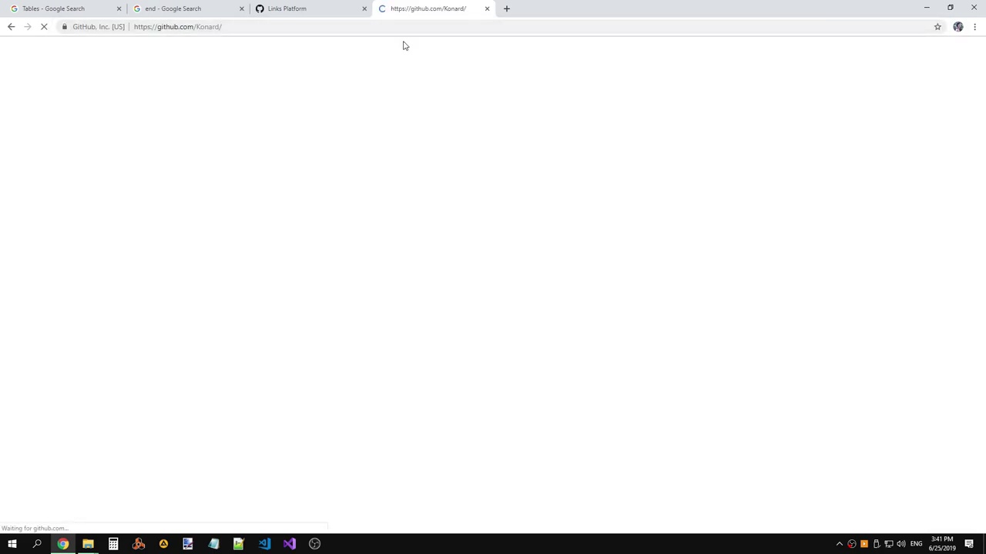
{"action": "left_click", "coordinate": [361, 158]}
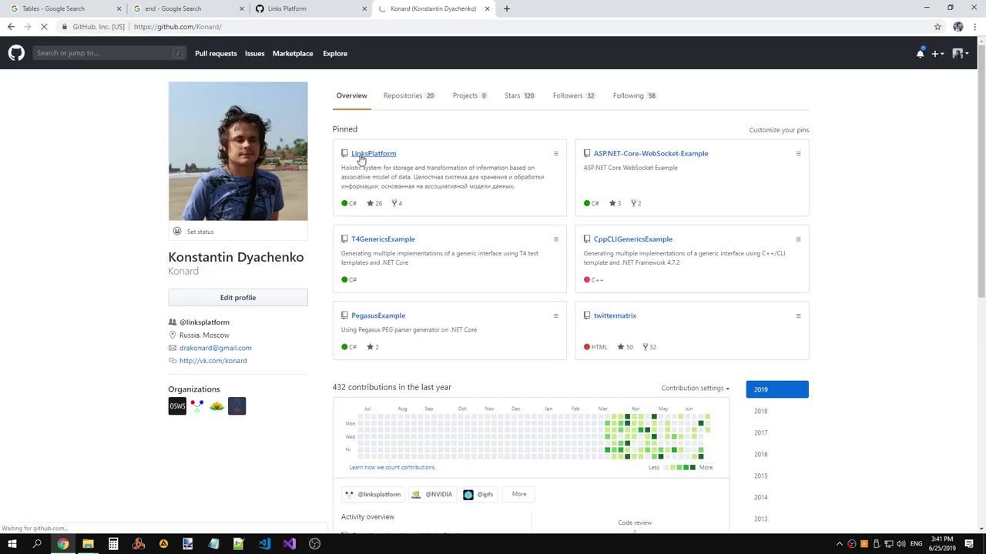
Examine the model comparison diagram and the link structure section in the repository's English README.
{"action": "scroll", "coordinate": [590, 151], "scroll_direction": "down", "scroll_amount": 7}
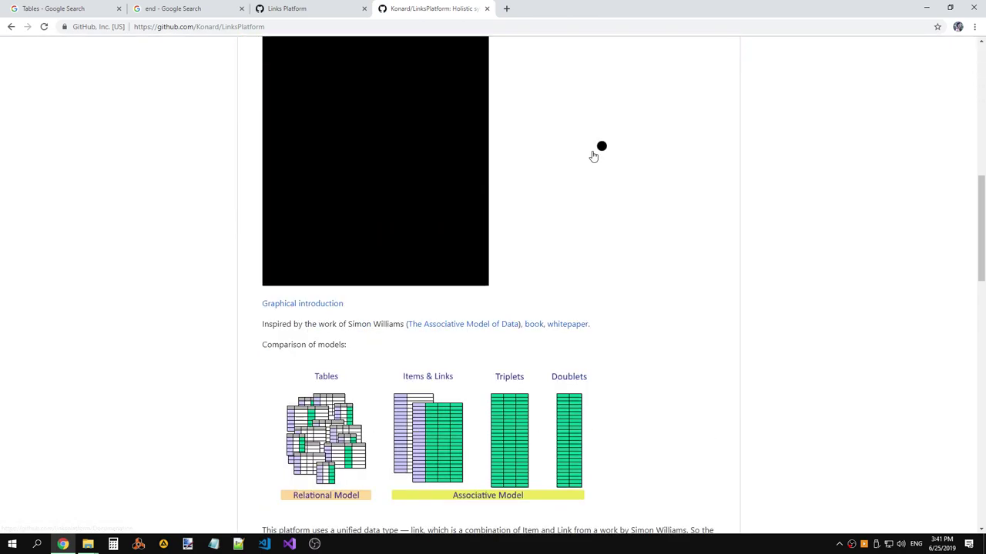
{"action": "scroll", "coordinate": [593, 156], "scroll_direction": "down", "scroll_amount": 3}
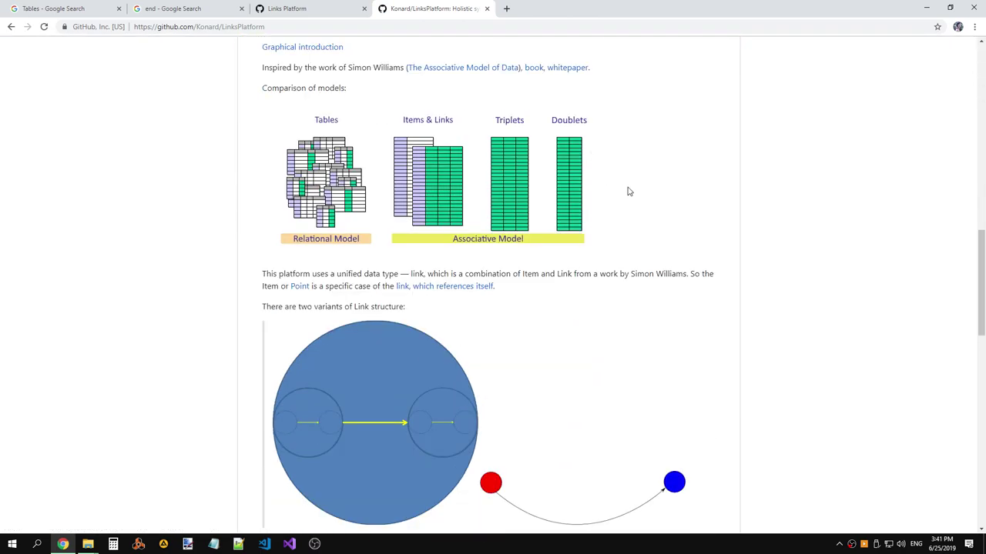
{"action": "scroll", "coordinate": [532, 202], "scroll_direction": "down", "scroll_amount": 1}
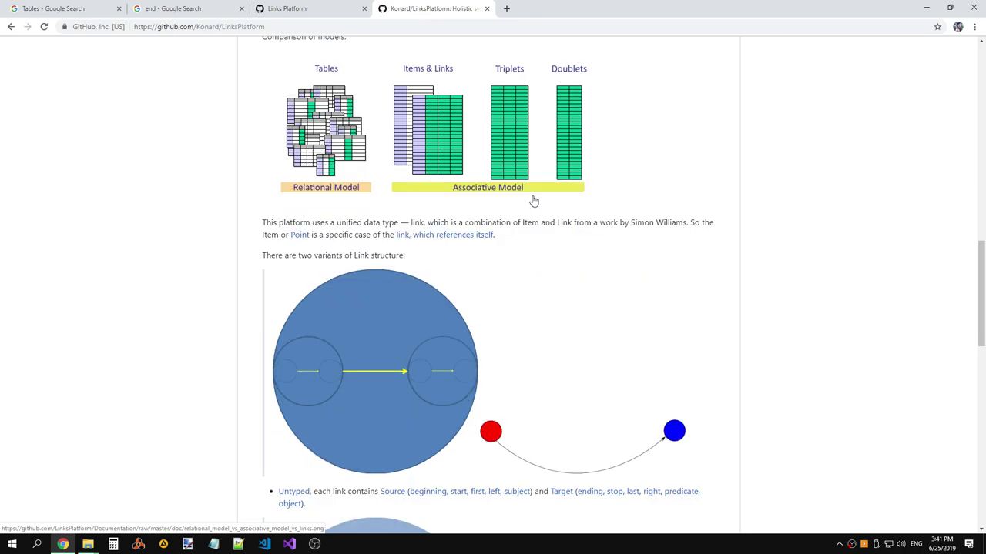
Open the Russian version of the README and examine its model comparison diagram and link structure section.
{"action": "scroll", "coordinate": [537, 177], "scroll_direction": "up", "scroll_amount": 6}
{"action": "left_click", "coordinate": [463, 178]}
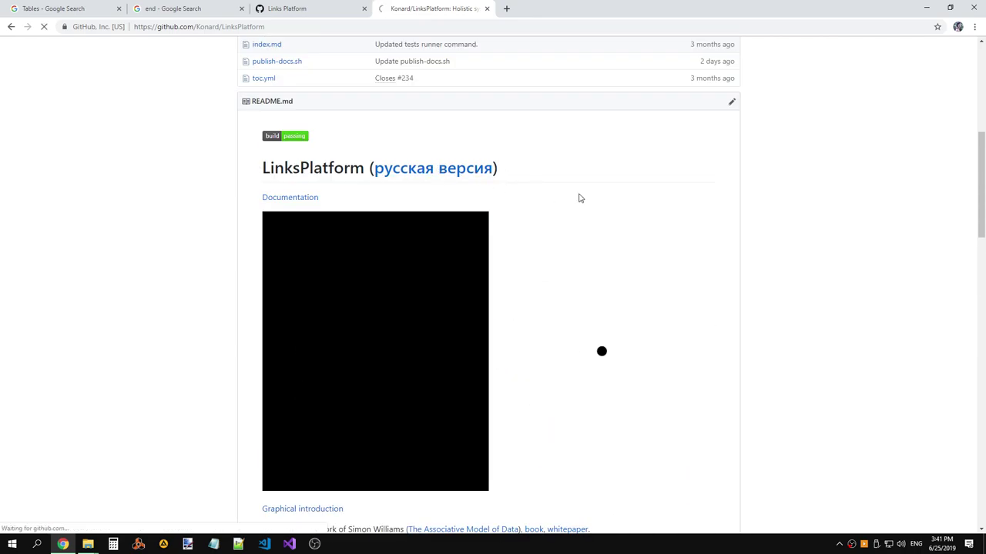
{"action": "scroll", "coordinate": [579, 198], "scroll_direction": "down", "scroll_amount": 7}
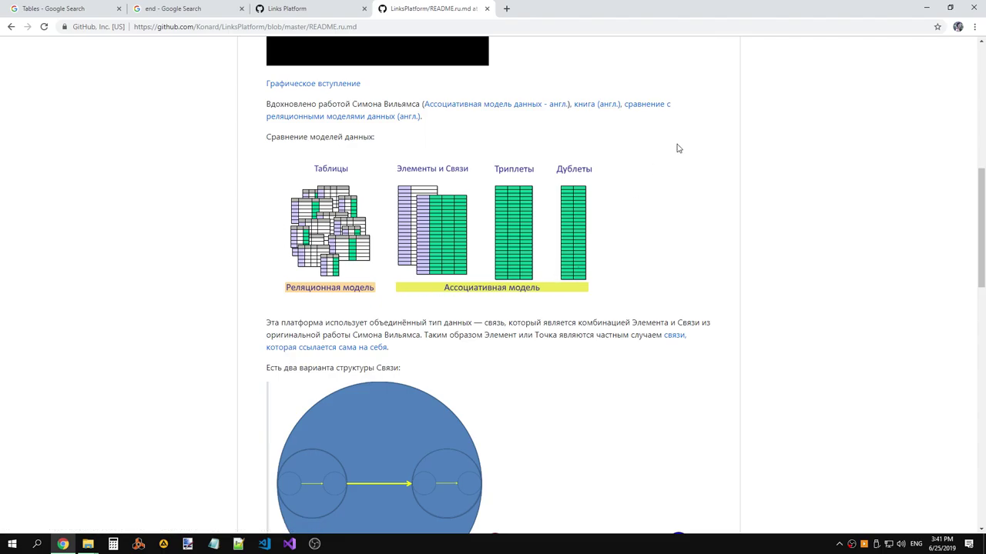
{"action": "scroll", "coordinate": [678, 148], "scroll_direction": "down", "scroll_amount": 9}
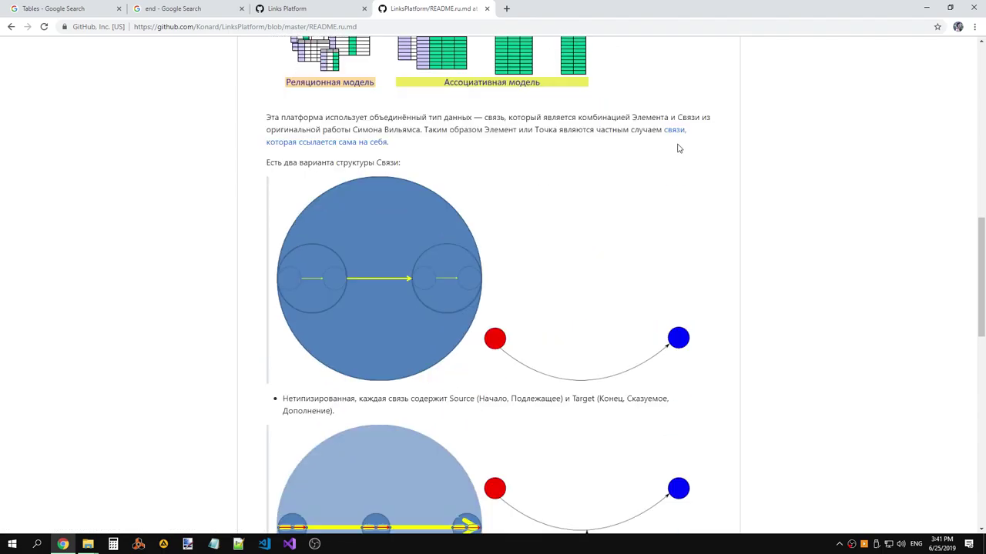
Return to the LinksPlatform repository's main page and view the beginning of its English README.
{"action": "scroll", "coordinate": [678, 147], "scroll_direction": "up", "scroll_amount": 20}
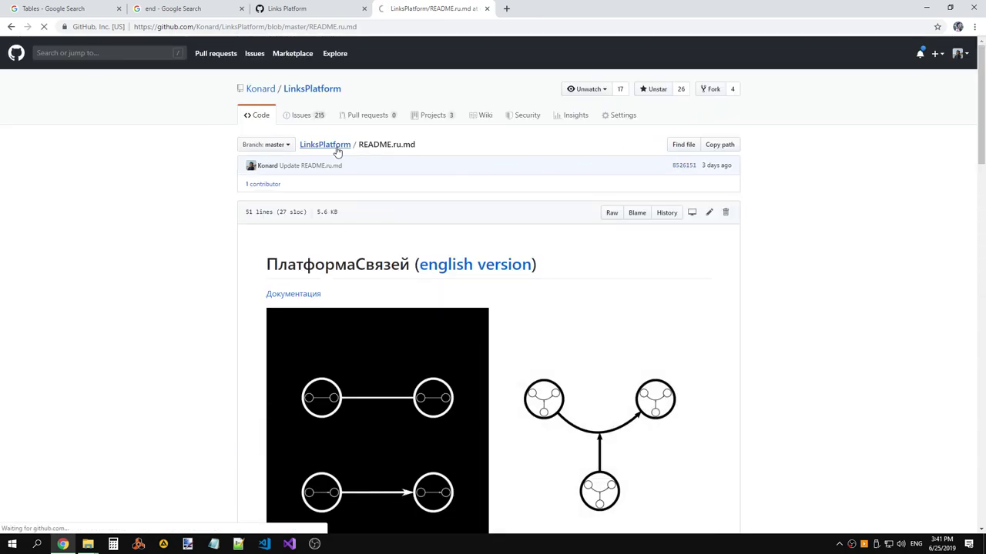
{"action": "scroll", "coordinate": [736, 222], "scroll_direction": "down", "scroll_amount": 4}
{"action": "scroll", "coordinate": [735, 222], "scroll_direction": "up", "scroll_amount": 4}
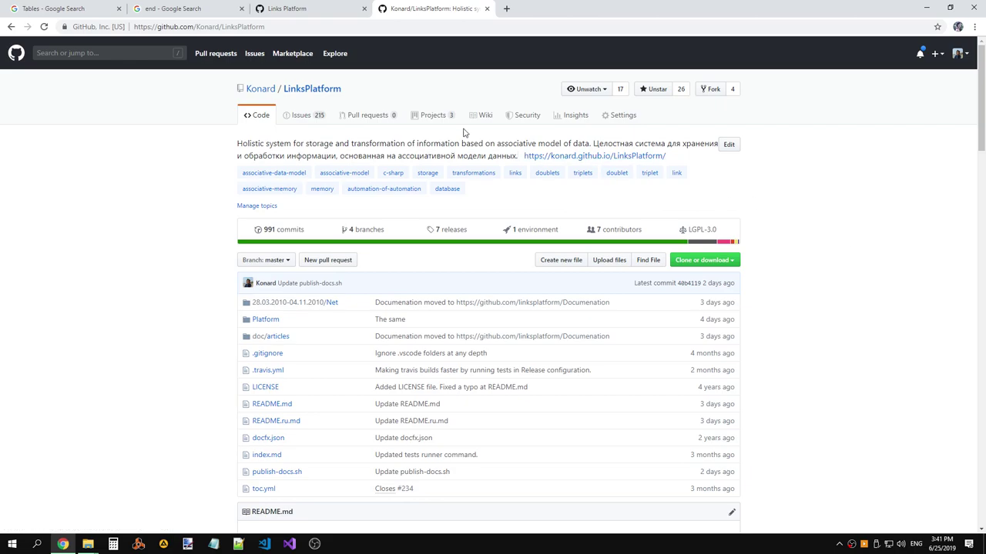
{"action": "scroll", "coordinate": [919, 274], "scroll_direction": "down", "scroll_amount": 4}
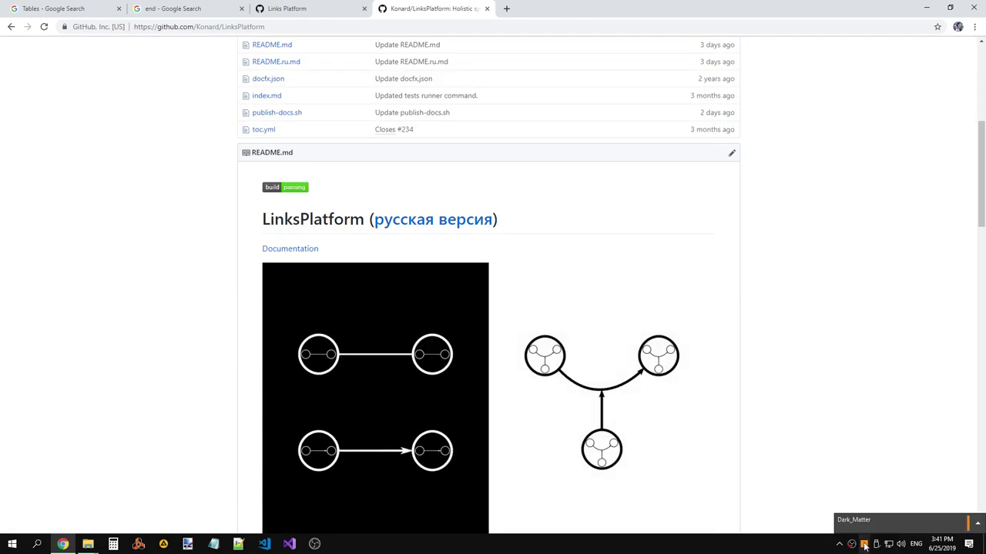